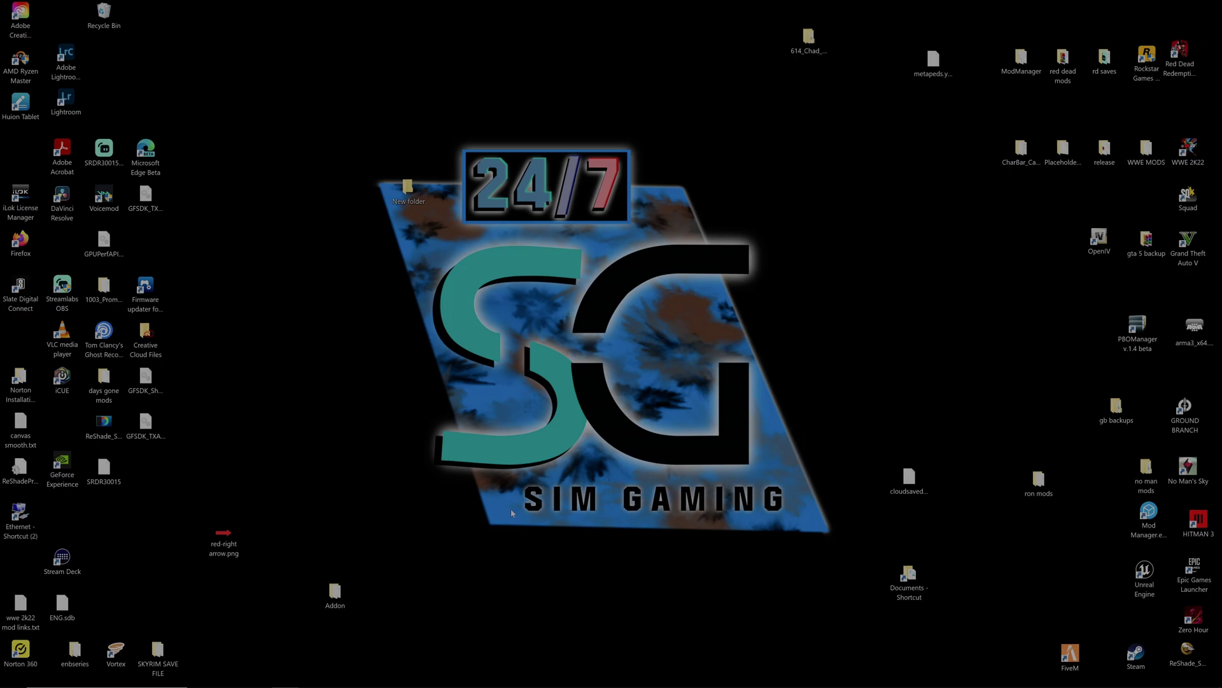
Step: Switch to Firefox and download ScriptHookRDR2_1.0.1491.17.zip from the Script Hook RDR2 info table
key(super)
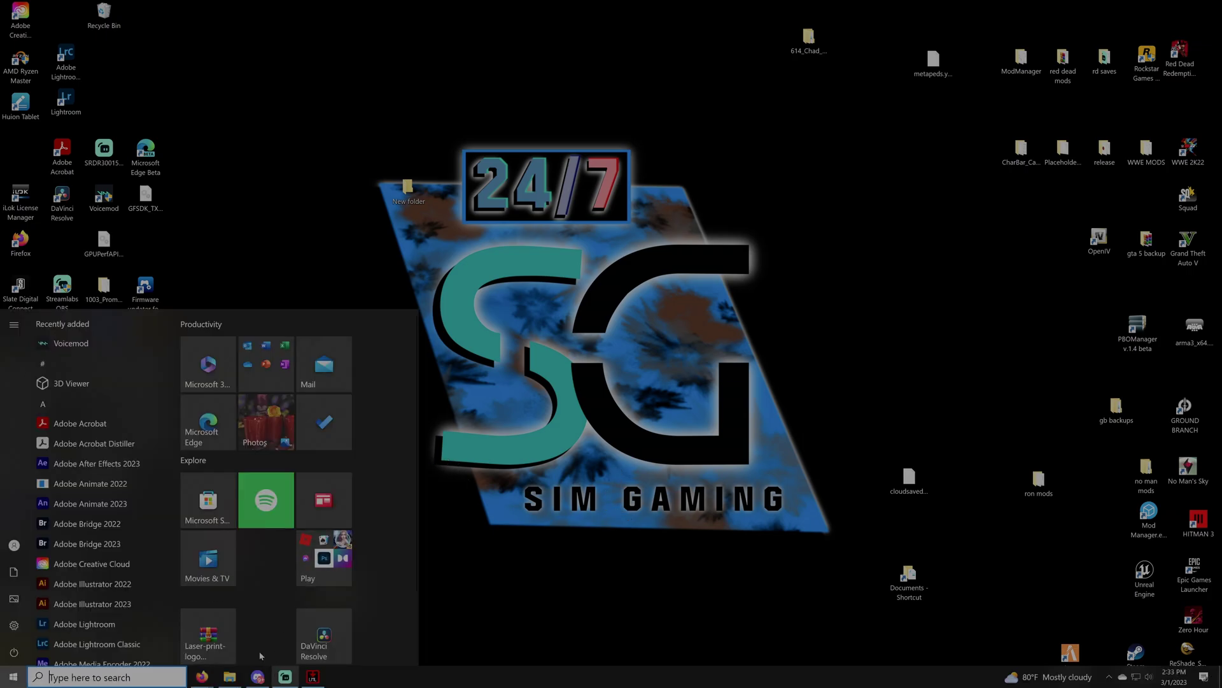
click(201, 677)
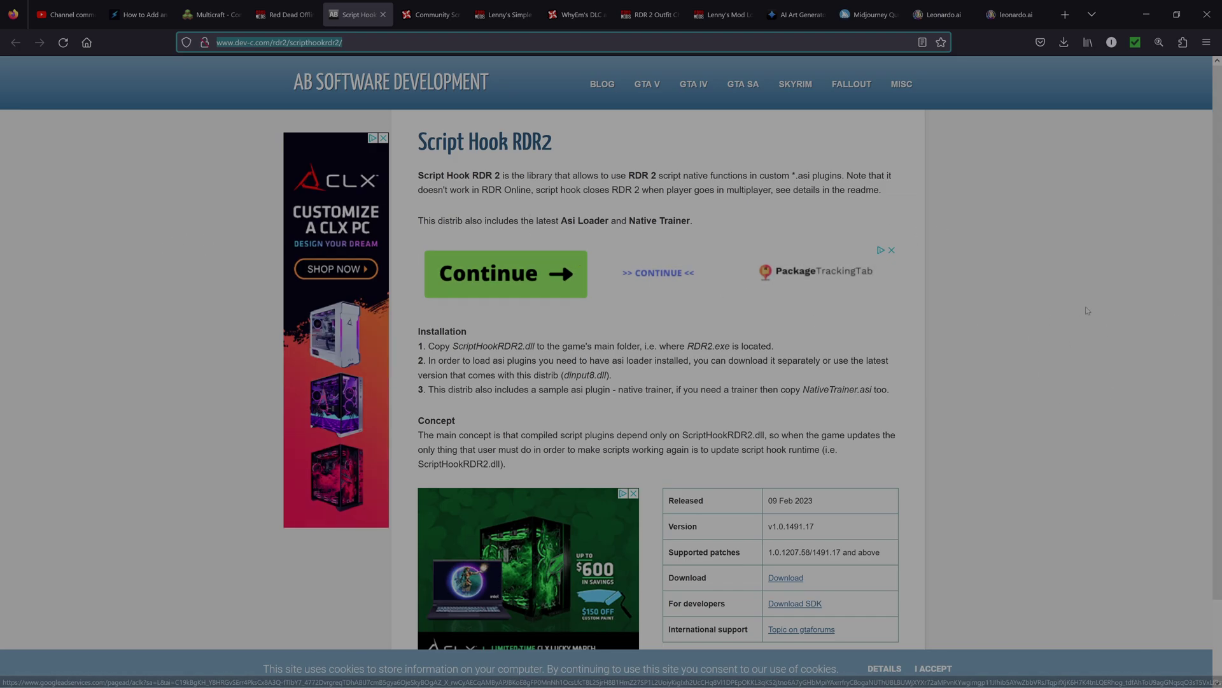
scroll(1086, 314, down, 1)
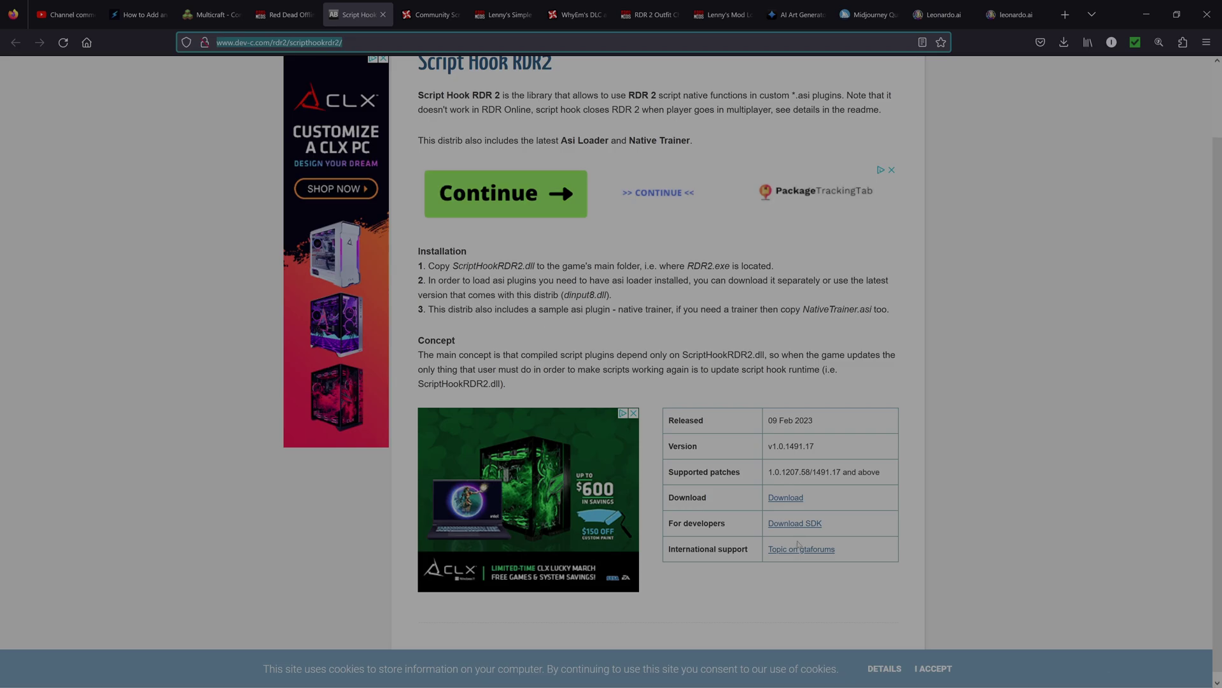
click(786, 497)
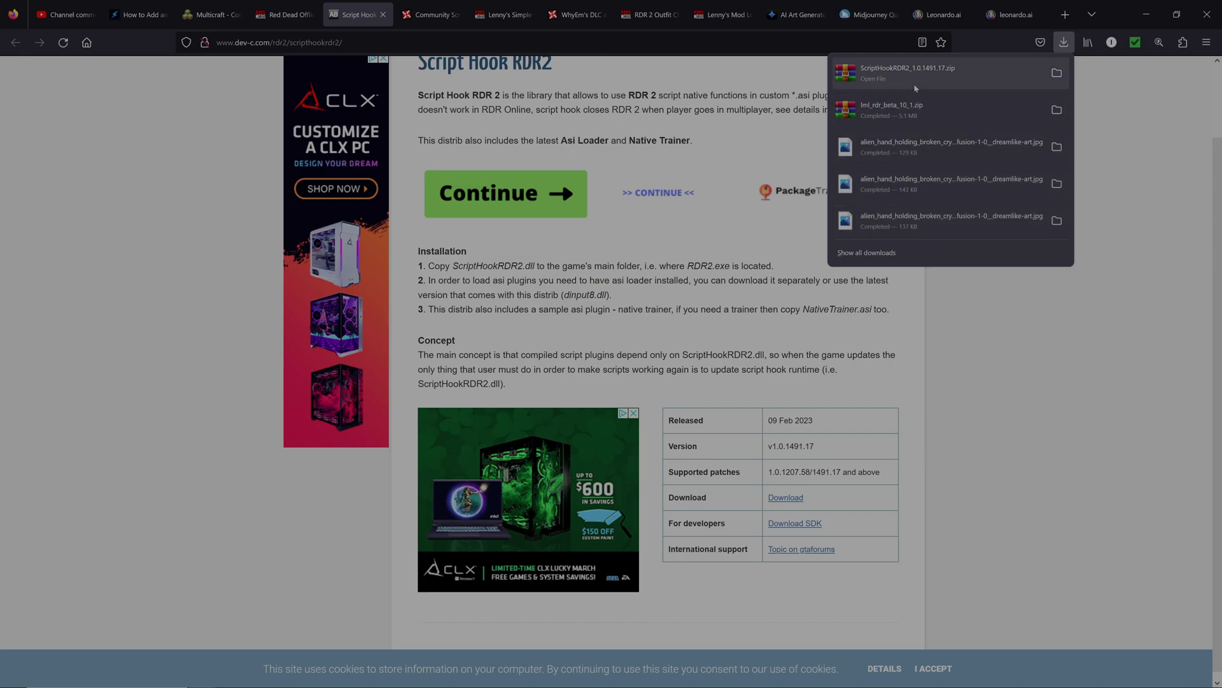
Step: Open the downloaded zip in WinRAR, dismiss the licence reminder, and enter the bin folder
click(891, 84)
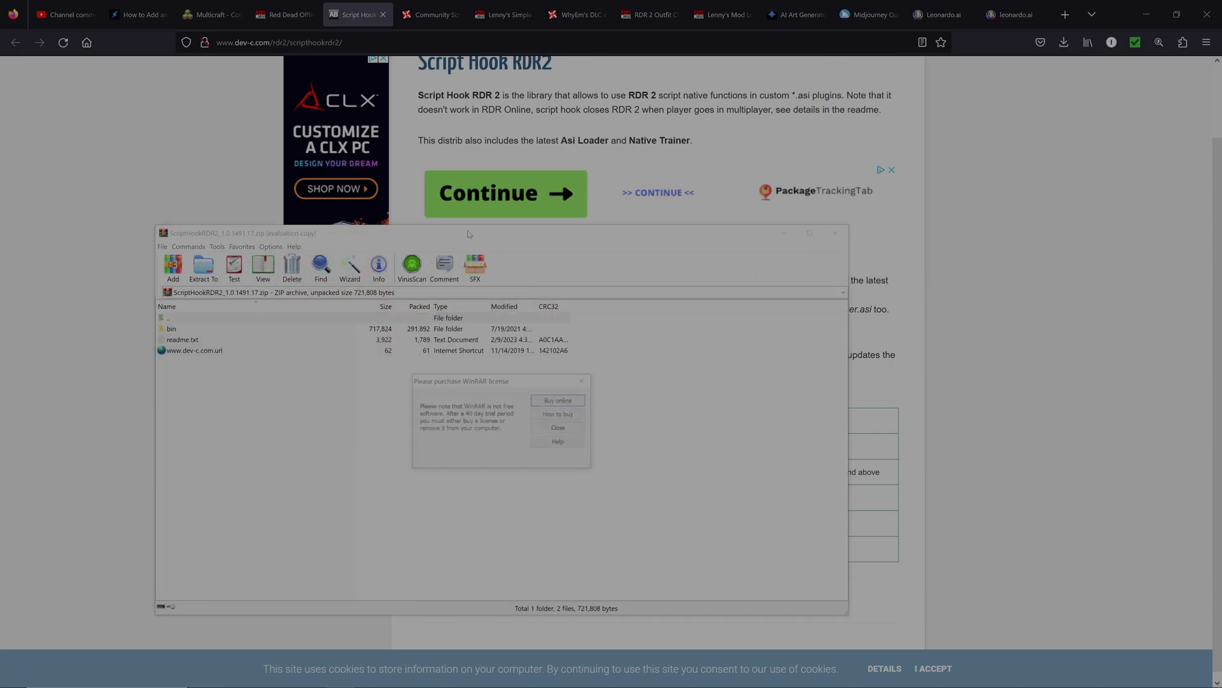
click(558, 428)
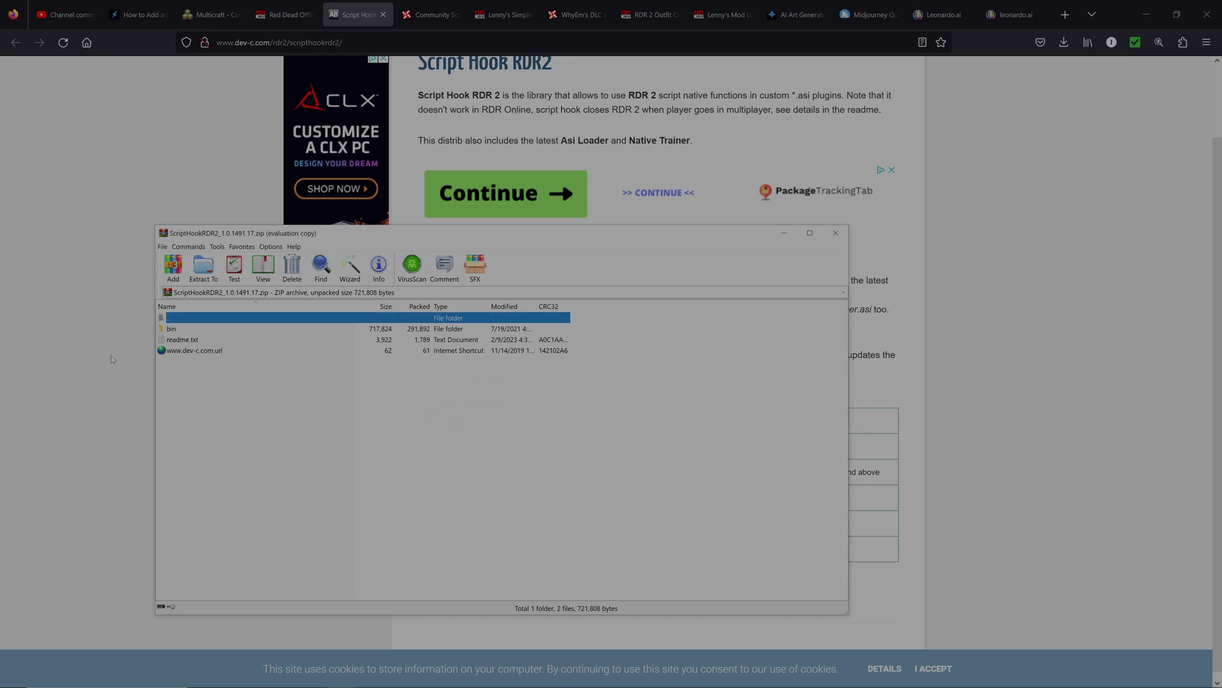
double_click(188, 331)
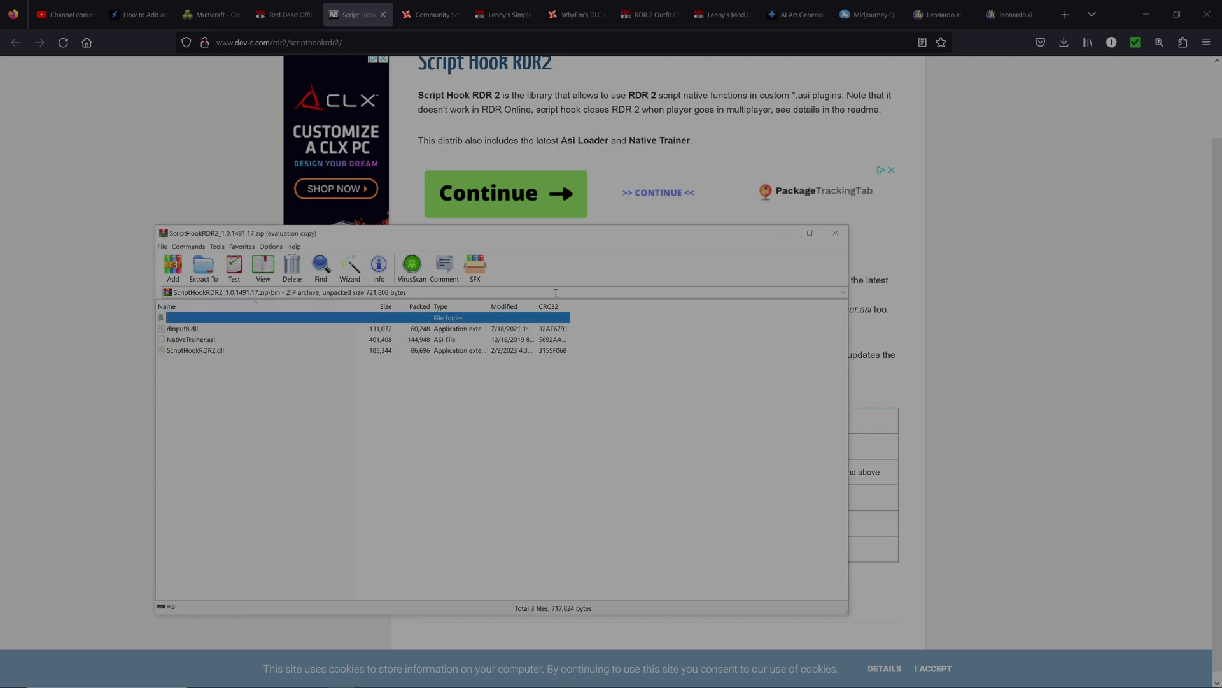
Step: Minimize Firefox and move the WinRAR window to uncover the desktop icons
drag(548, 233, 616, 233)
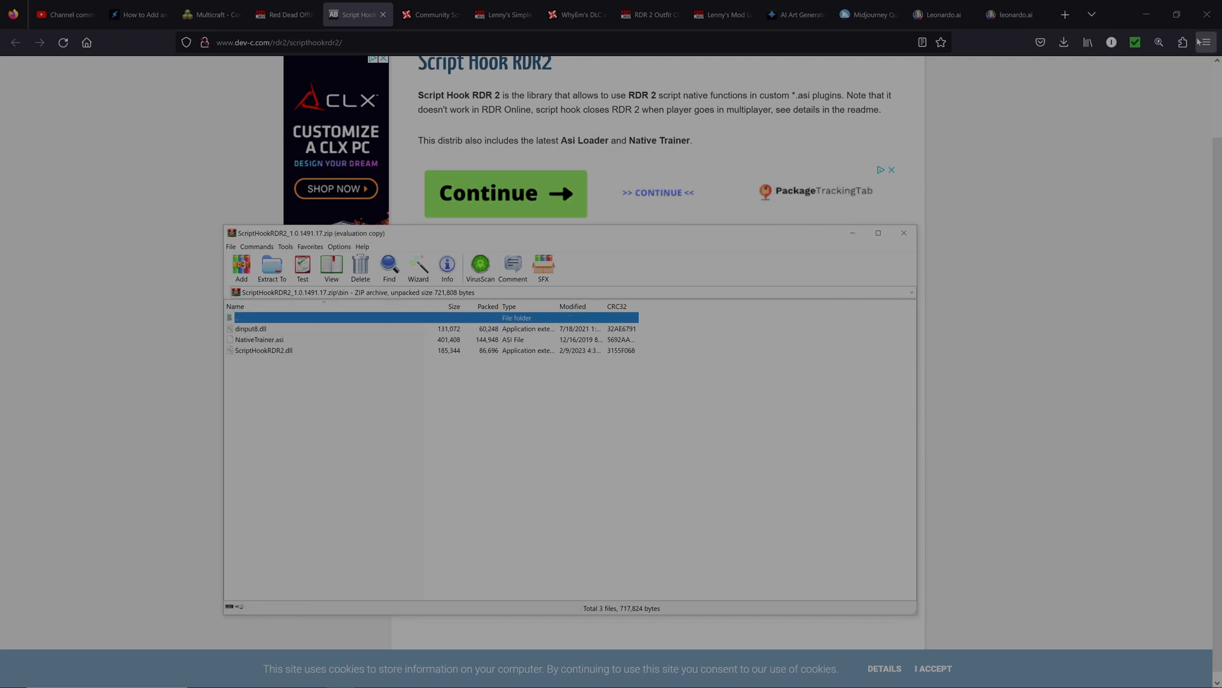
click(1147, 14)
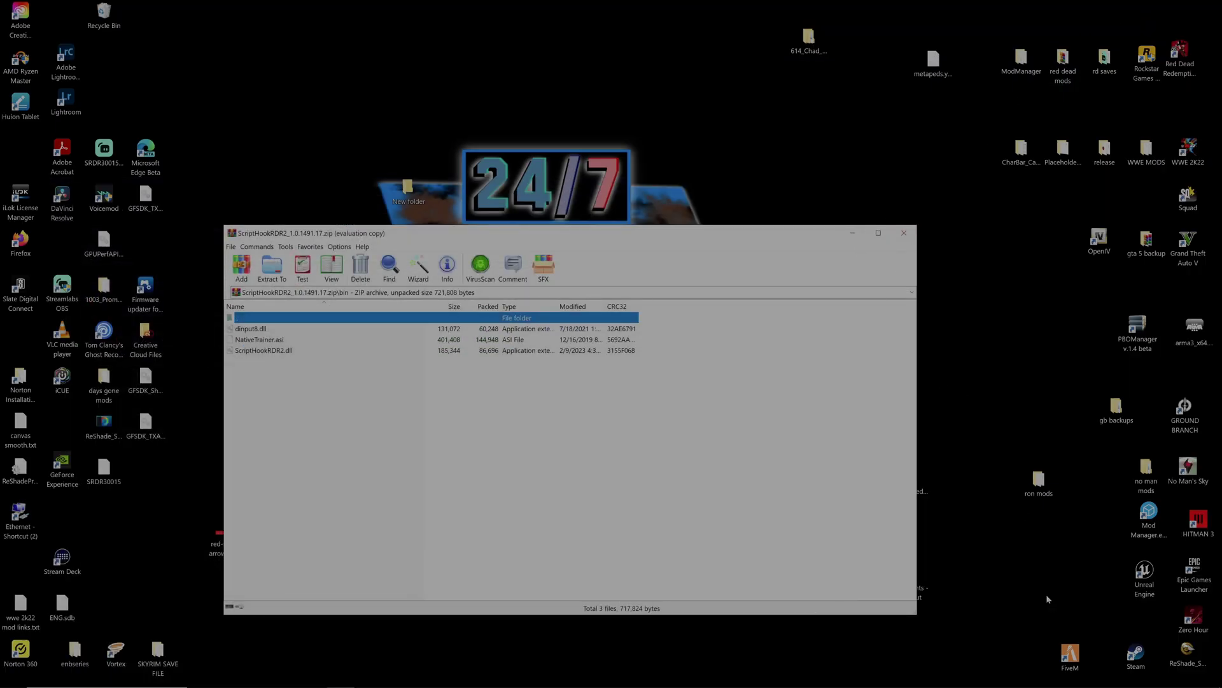
double_click(1135, 654)
drag(595, 241, 587, 192)
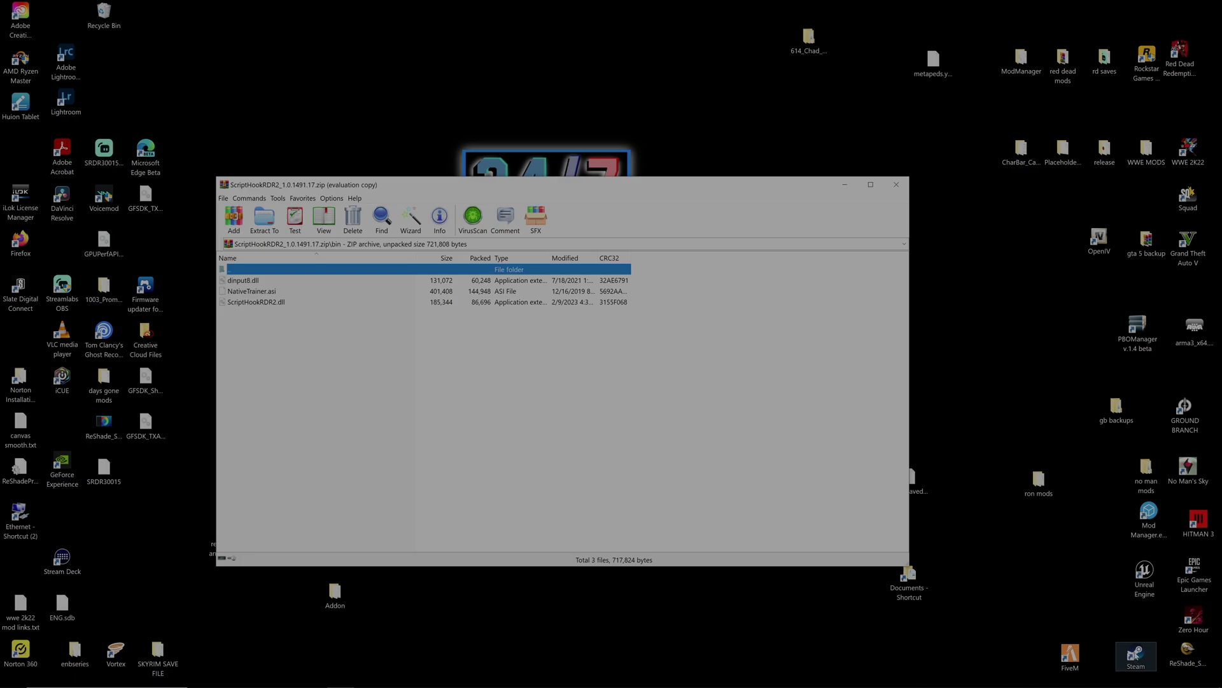
Step: Launch Steam and browse the local files of Red Dead Redemption 2 from the library
double_click(1136, 655)
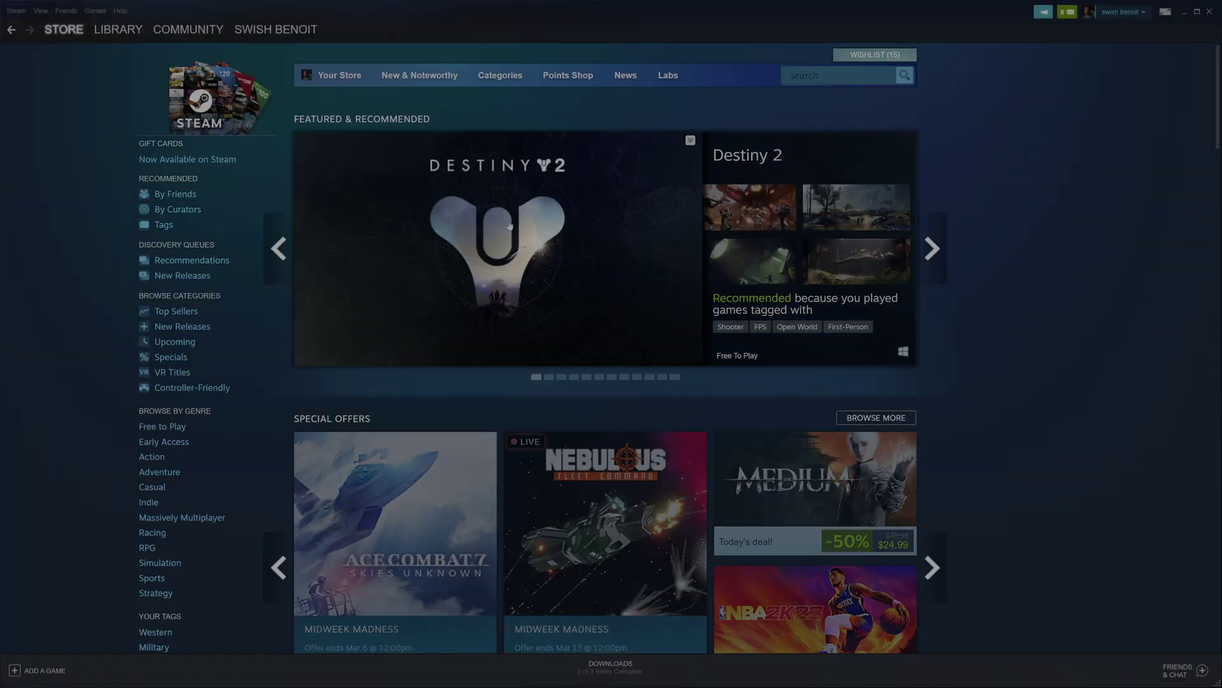
click(115, 32)
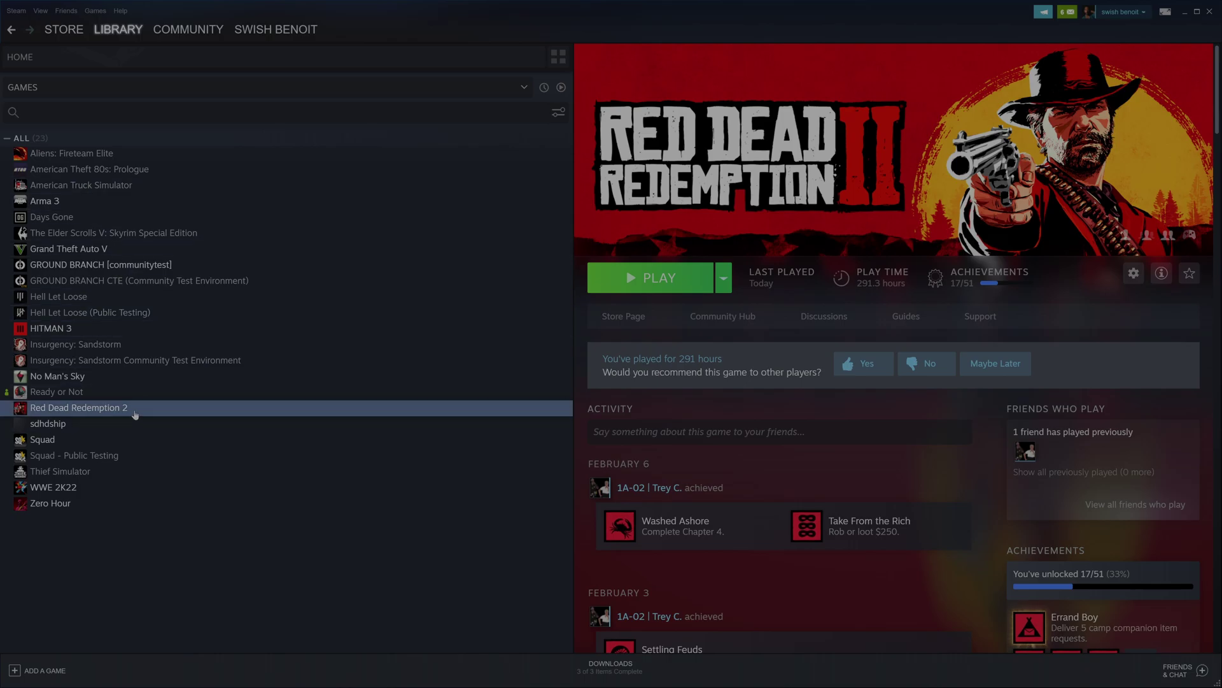
right_click(135, 414)
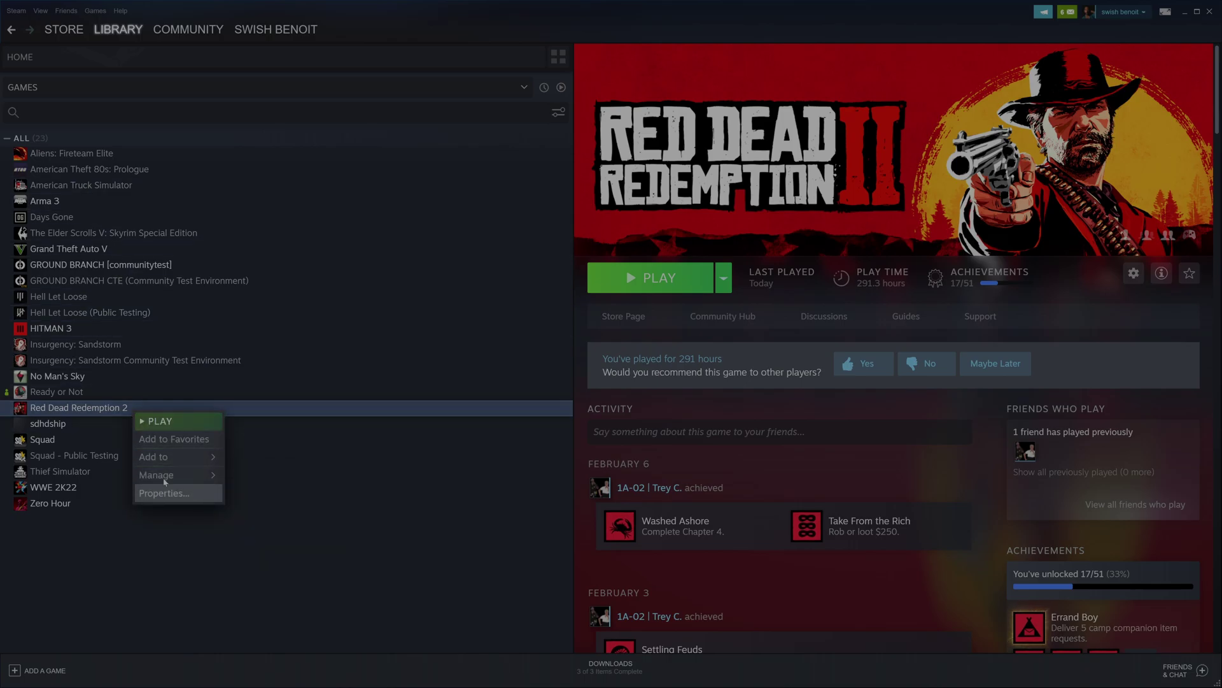
mouse_move(174, 479)
click(255, 499)
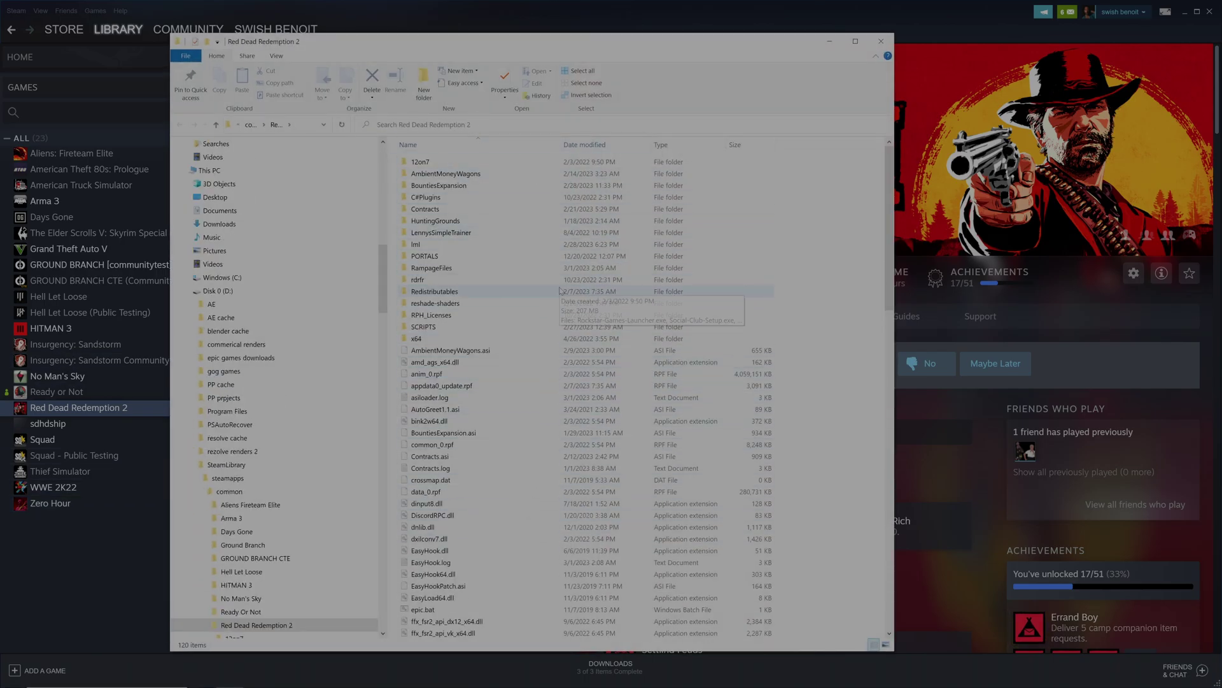
Step: Scroll the Explorer navigation pane to Quick access and dismiss its context menu
drag(382, 266, 377, 166)
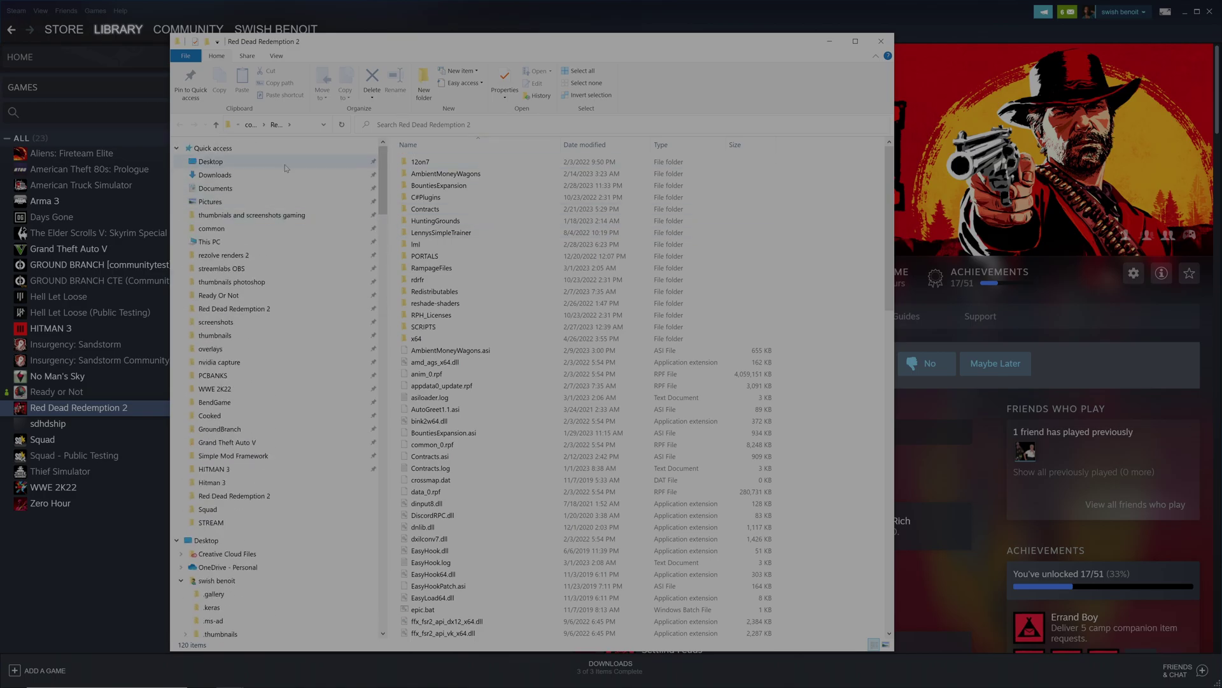
right_click(217, 149)
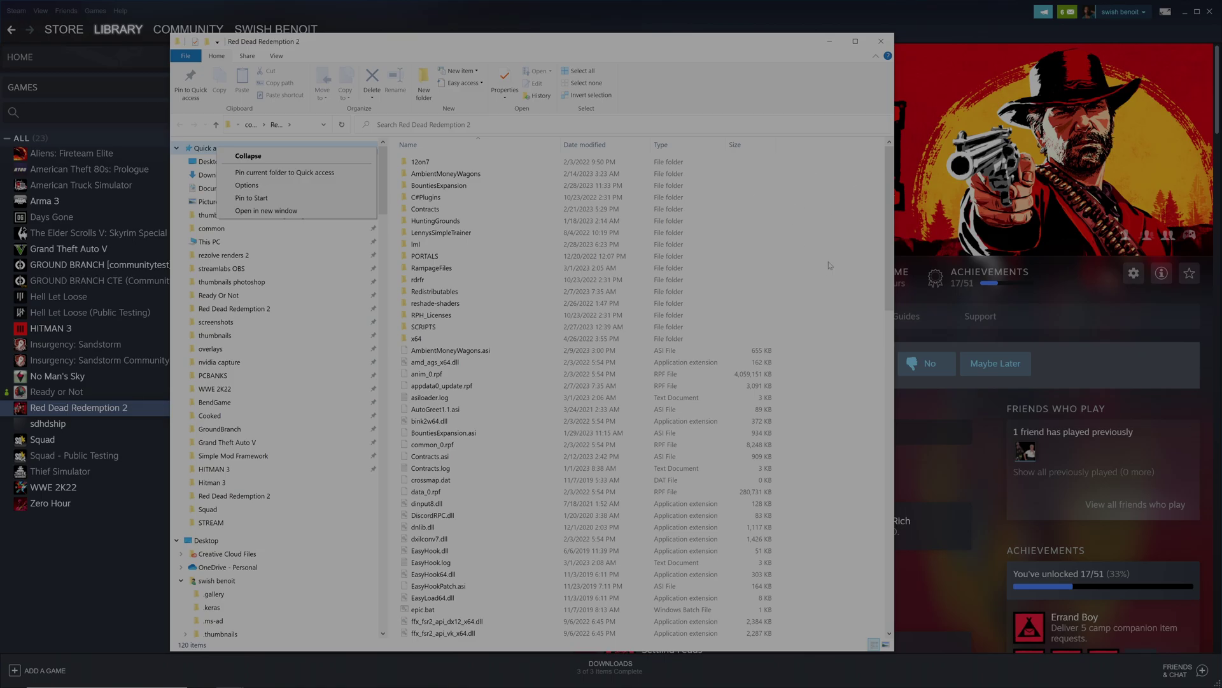
click(837, 234)
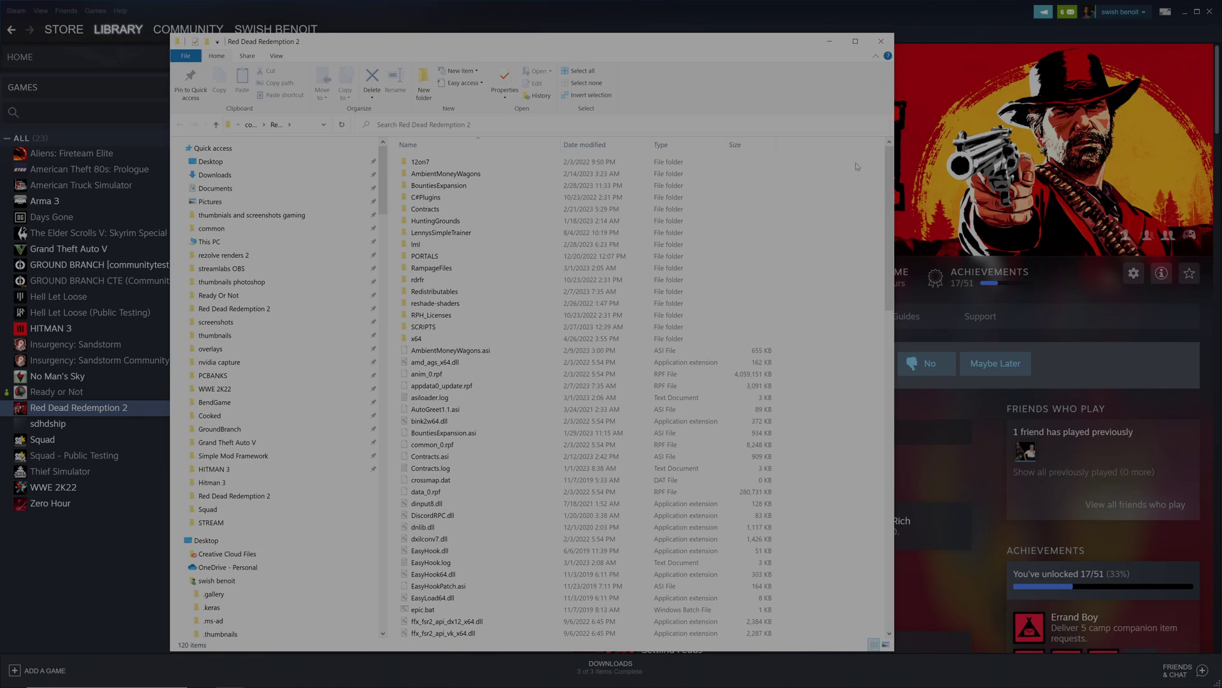
Step: Arrange the game folder and archive windows, then select ScriptHookRDR2.dll and dinput8.dll in bin
click(1186, 14)
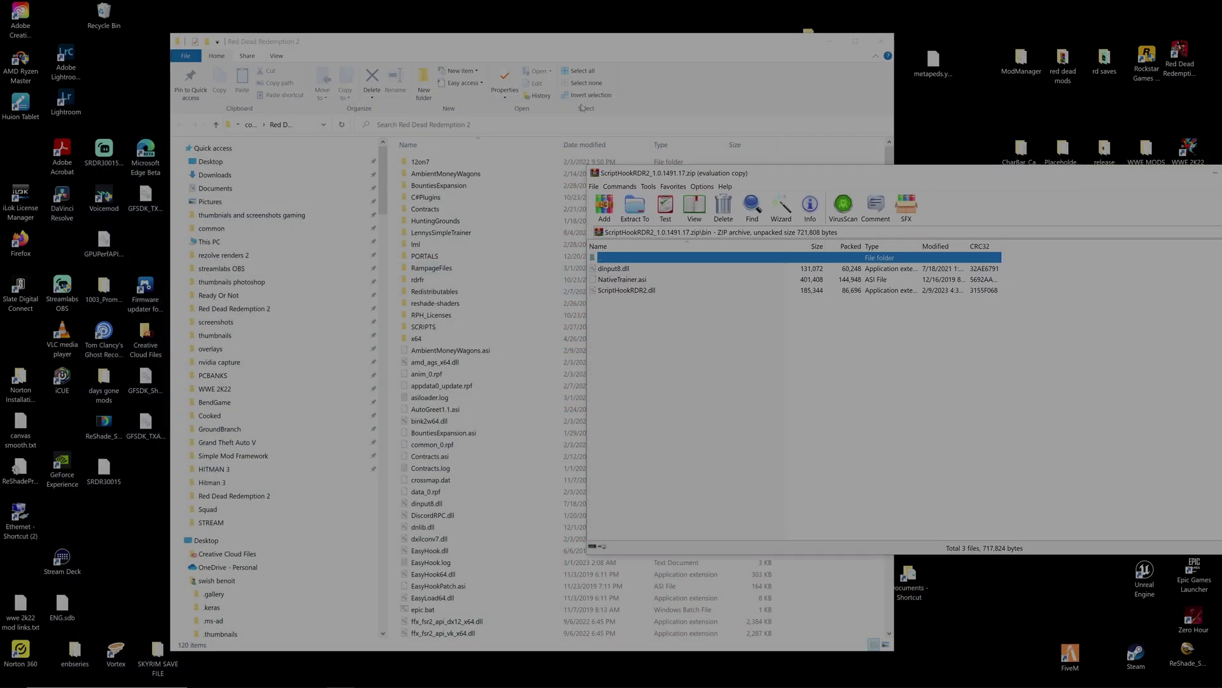
drag(519, 42, 331, 41)
click(965, 191)
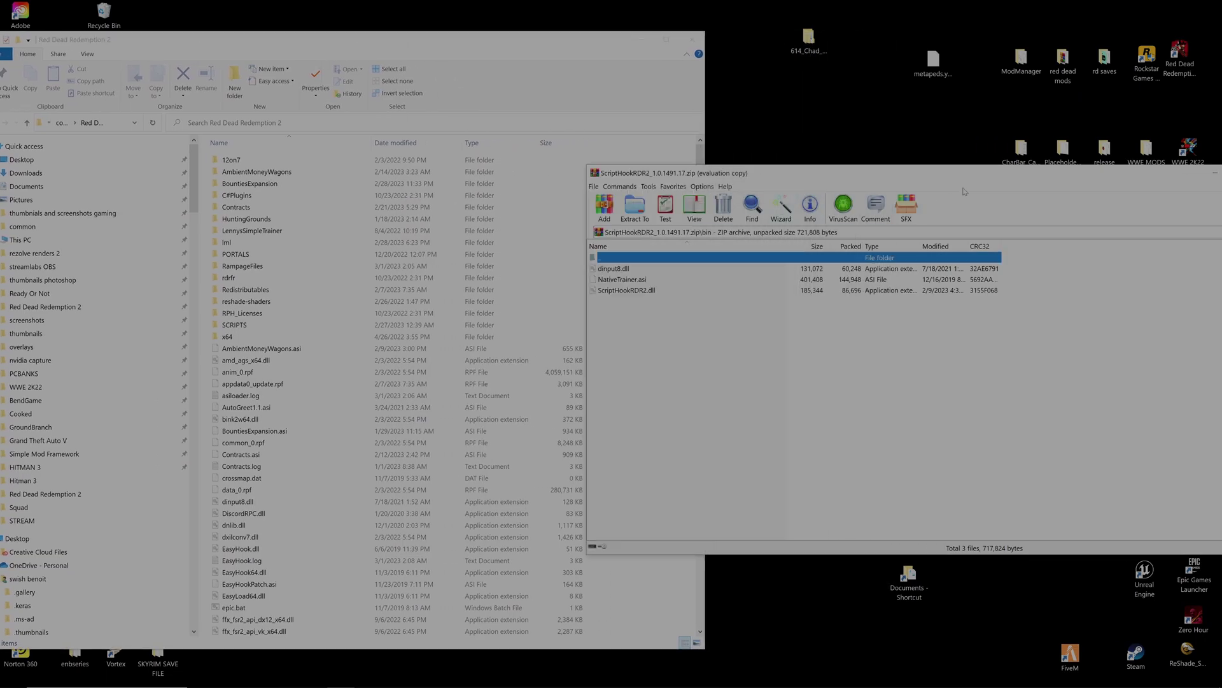
drag(619, 319, 619, 288)
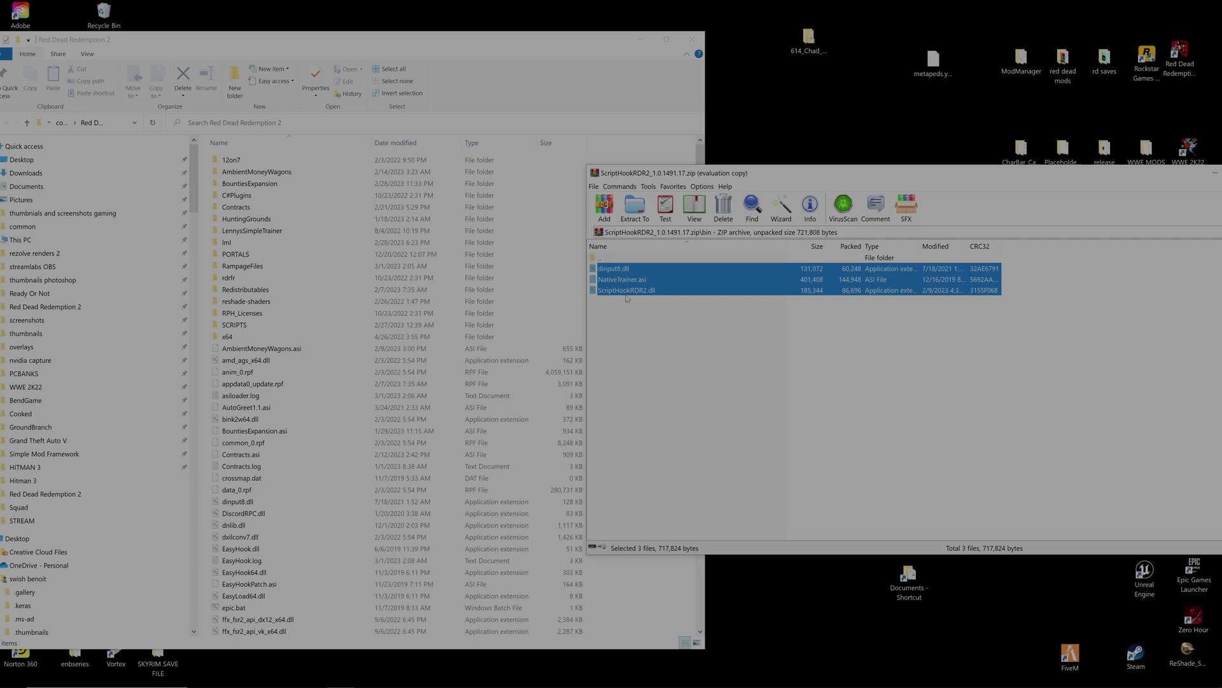
click(624, 298)
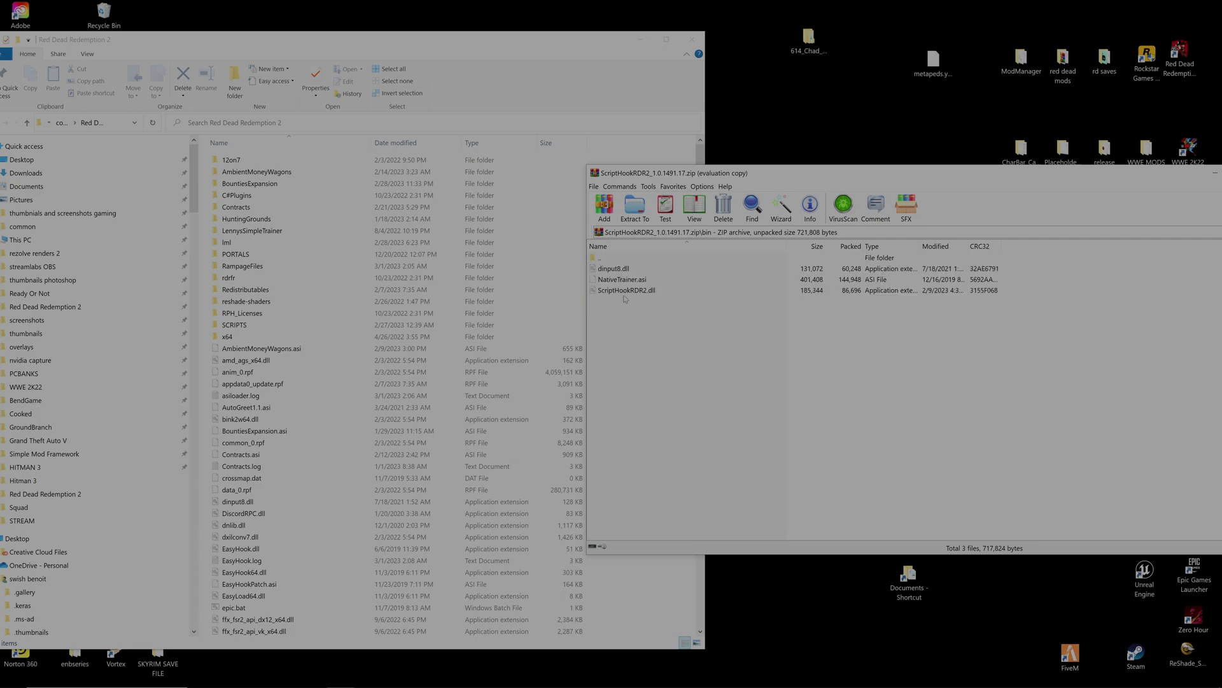
click(623, 292)
ctrl+click(624, 270)
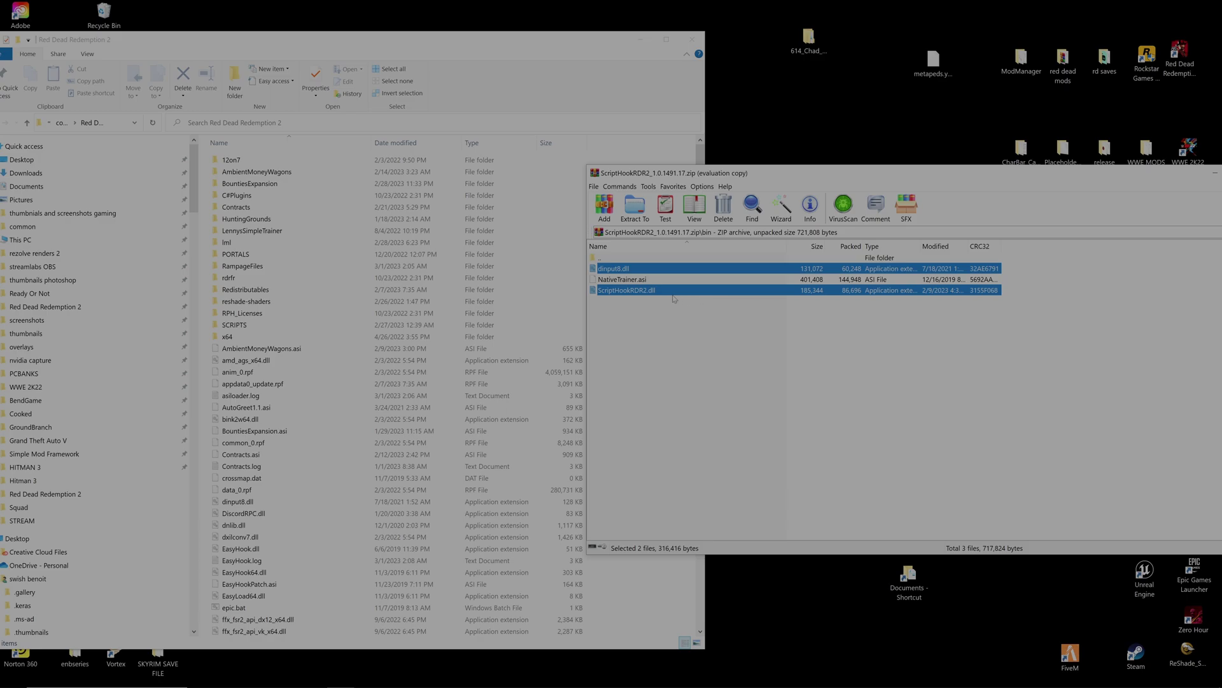
Step: Drag both files into the Red Dead Redemption 2 folder, replacing the existing copies
drag(681, 231, 772, 232)
drag(720, 275, 609, 274)
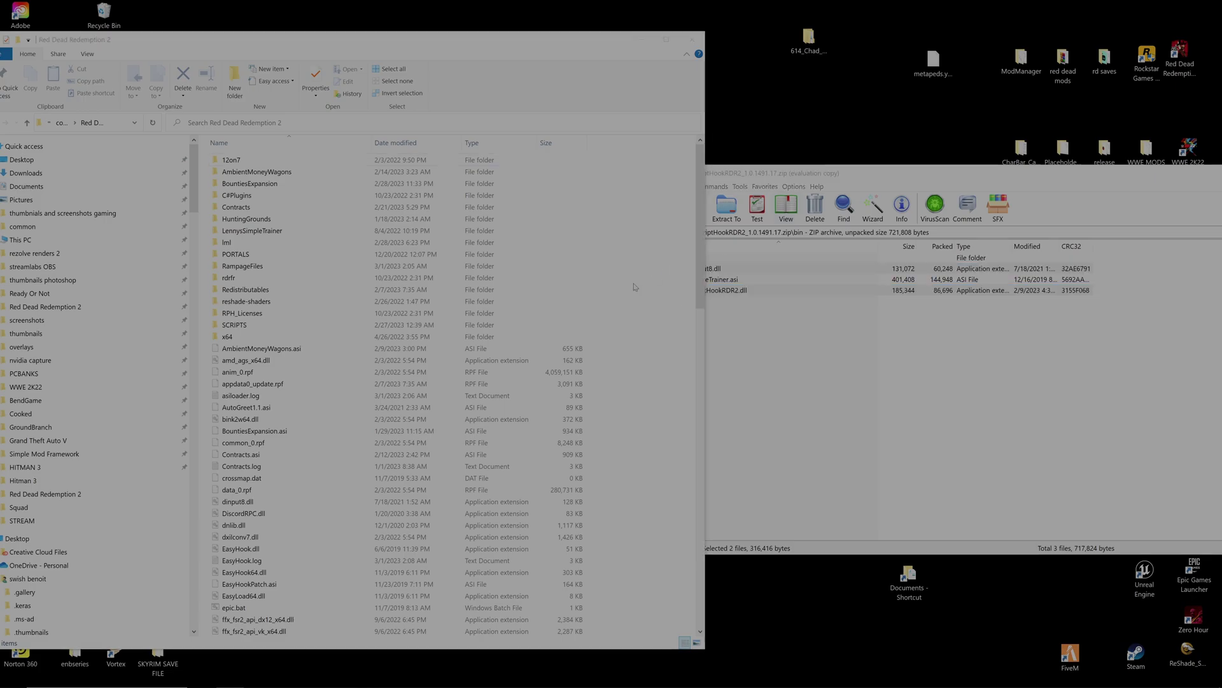
click(254, 324)
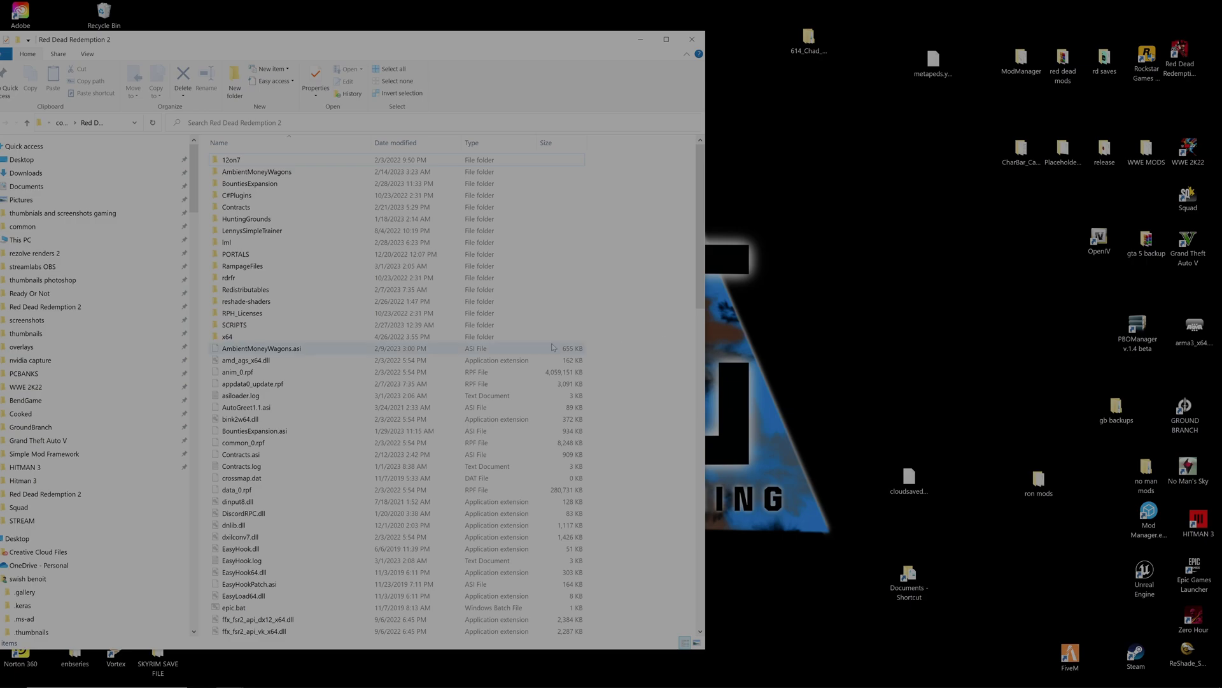
key(super)
Step: Bring up the ScriptHookRDR2DotNet Nexus Mods page in Firefox and review its files
mouse_move(202, 677)
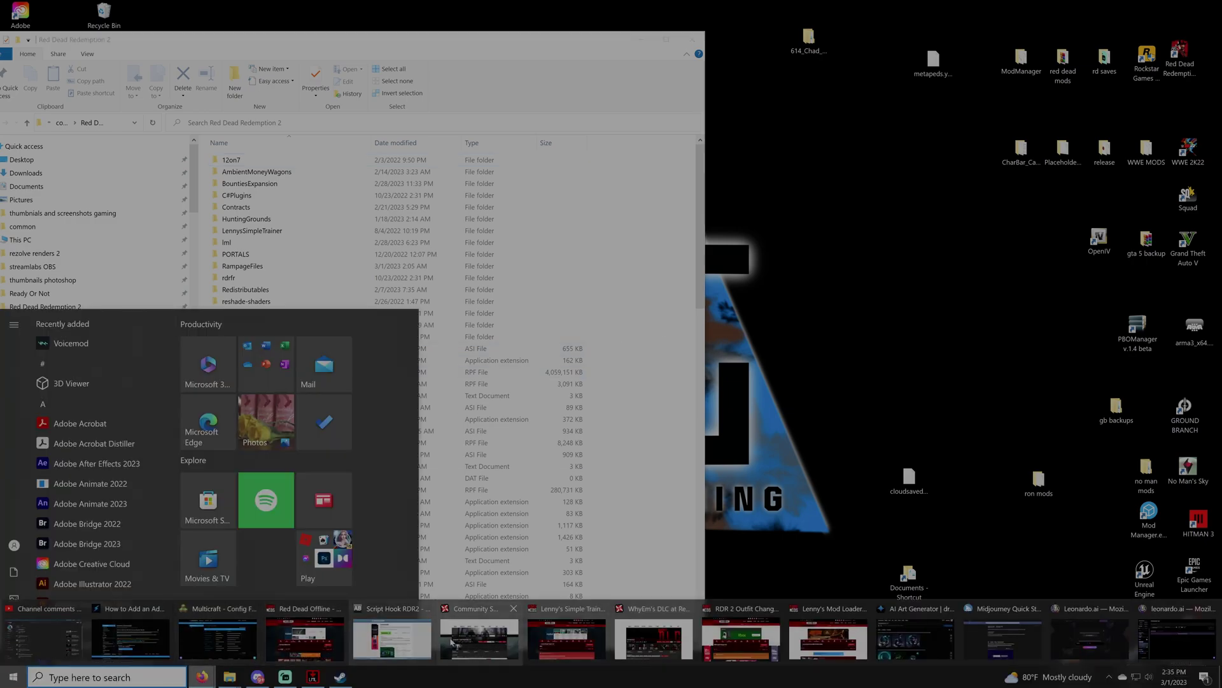
click(463, 646)
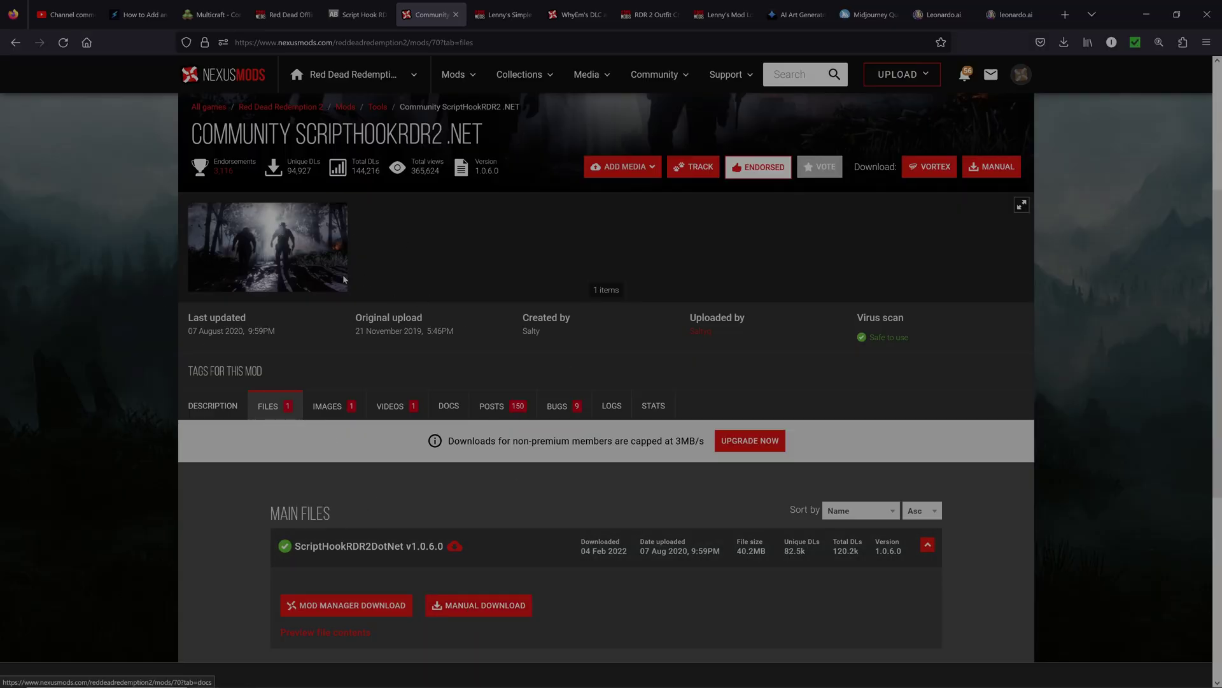
scroll(299, 488, down, 3)
scroll(377, 366, up, 3)
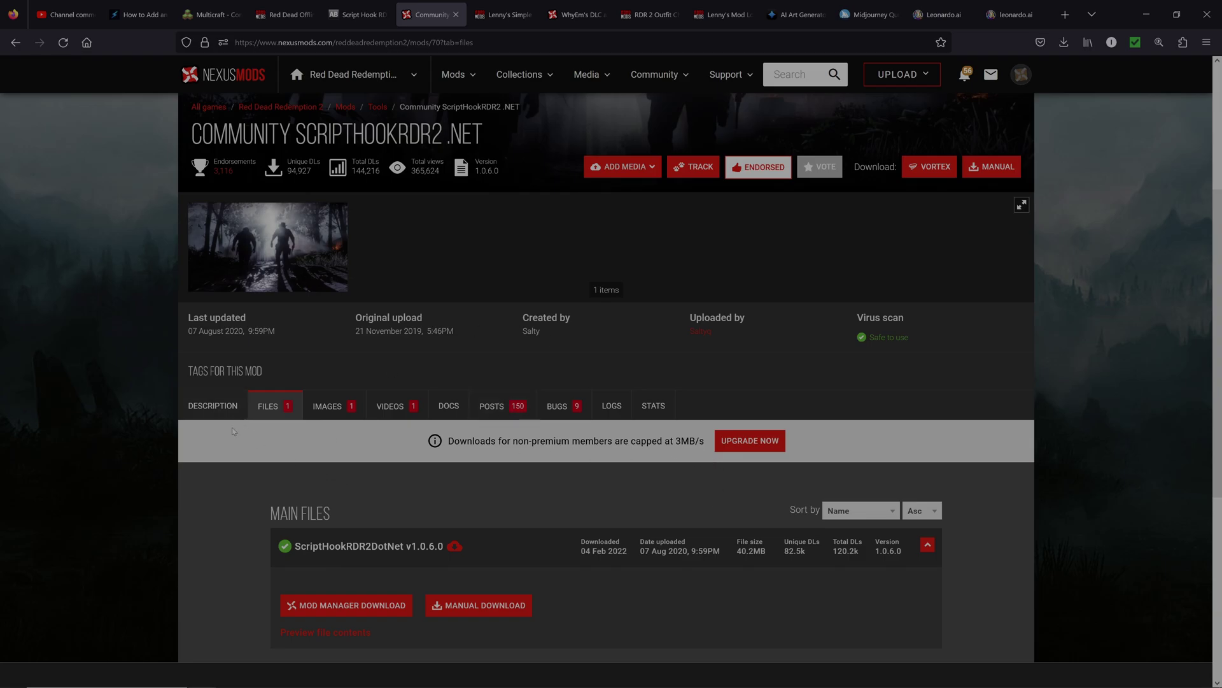
scroll(185, 394, down, 3)
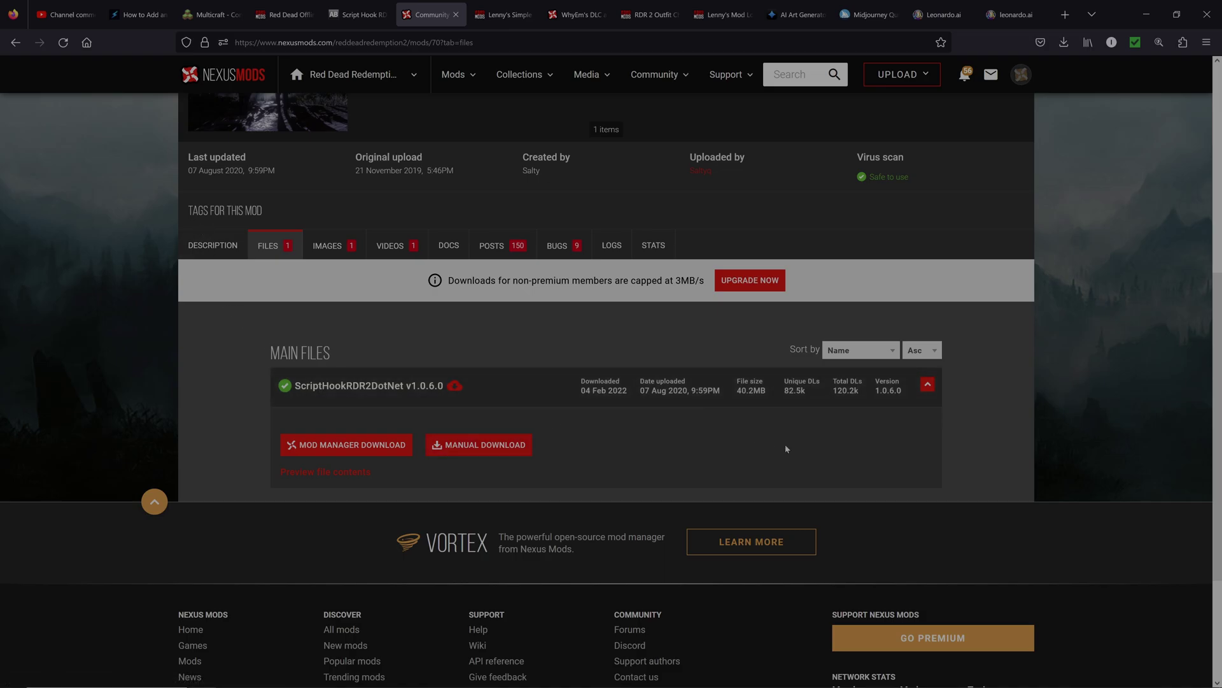
scroll(787, 449, up, 3)
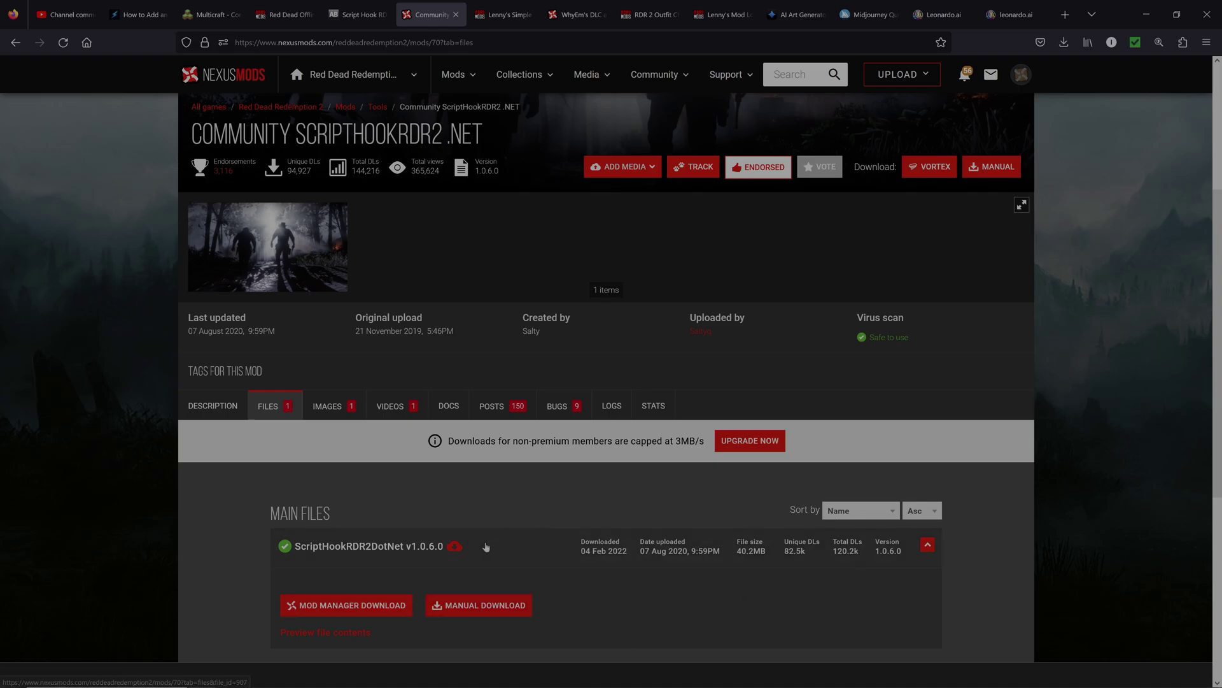
scroll(477, 521, down, 3)
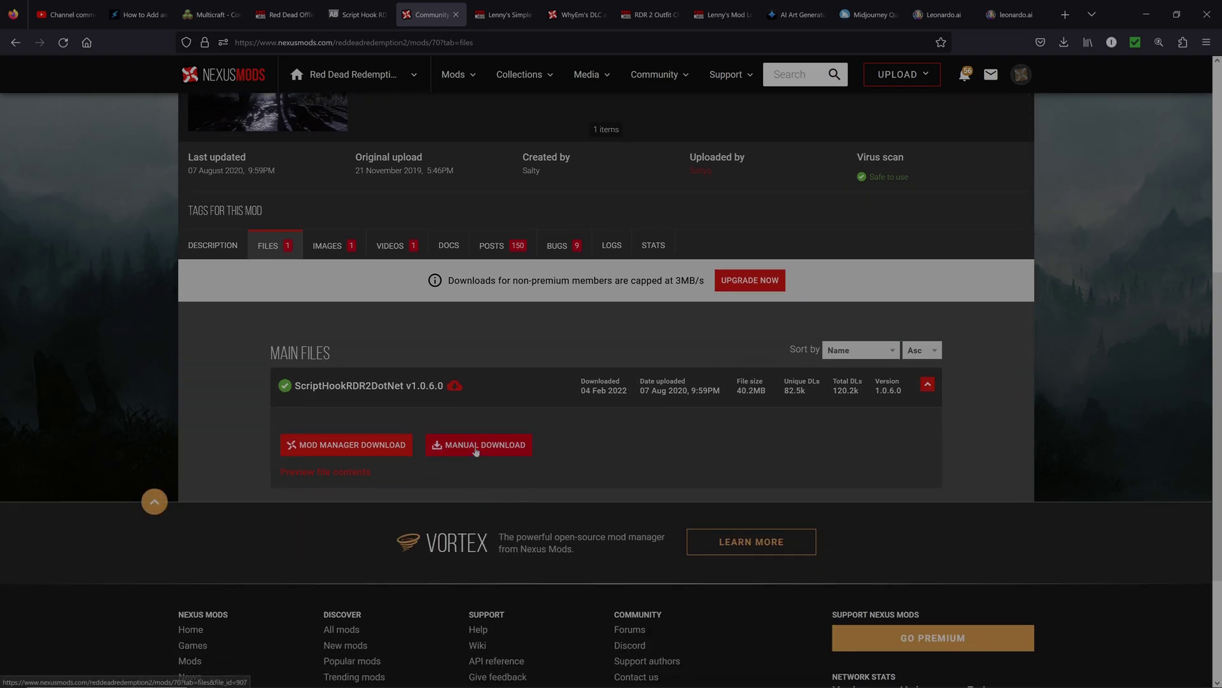
Step: Manually download v1.0.6.0 via Slow Download and open the finished .rar
click(500, 446)
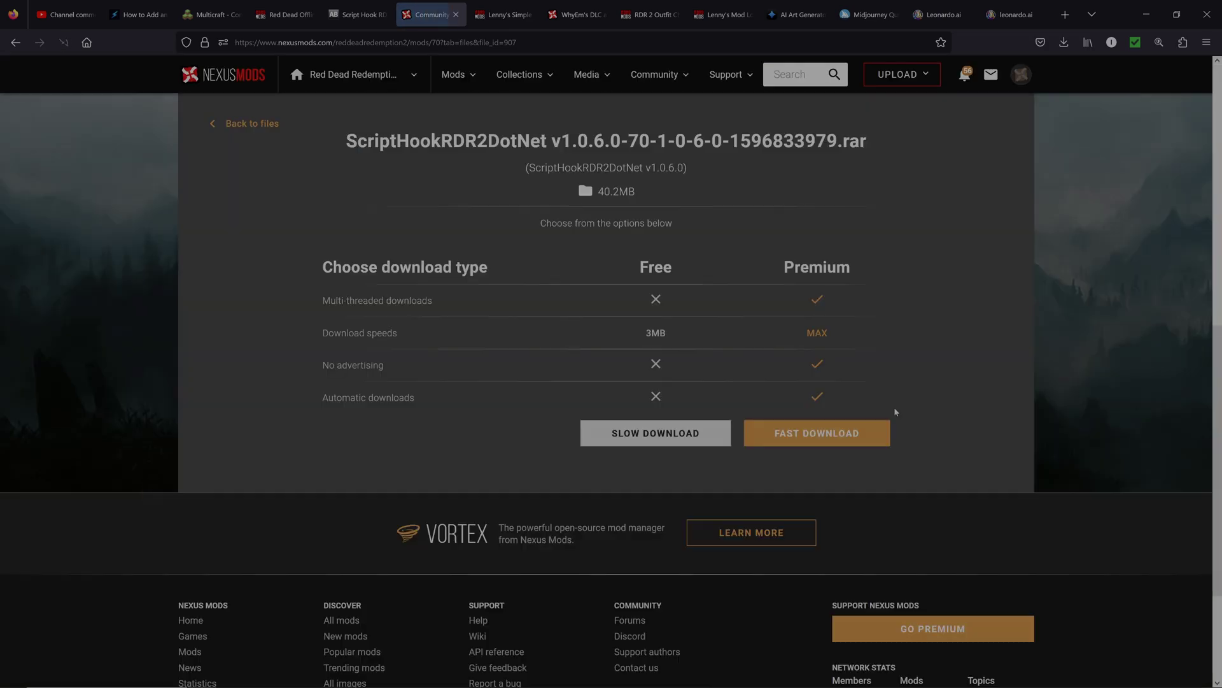
click(650, 439)
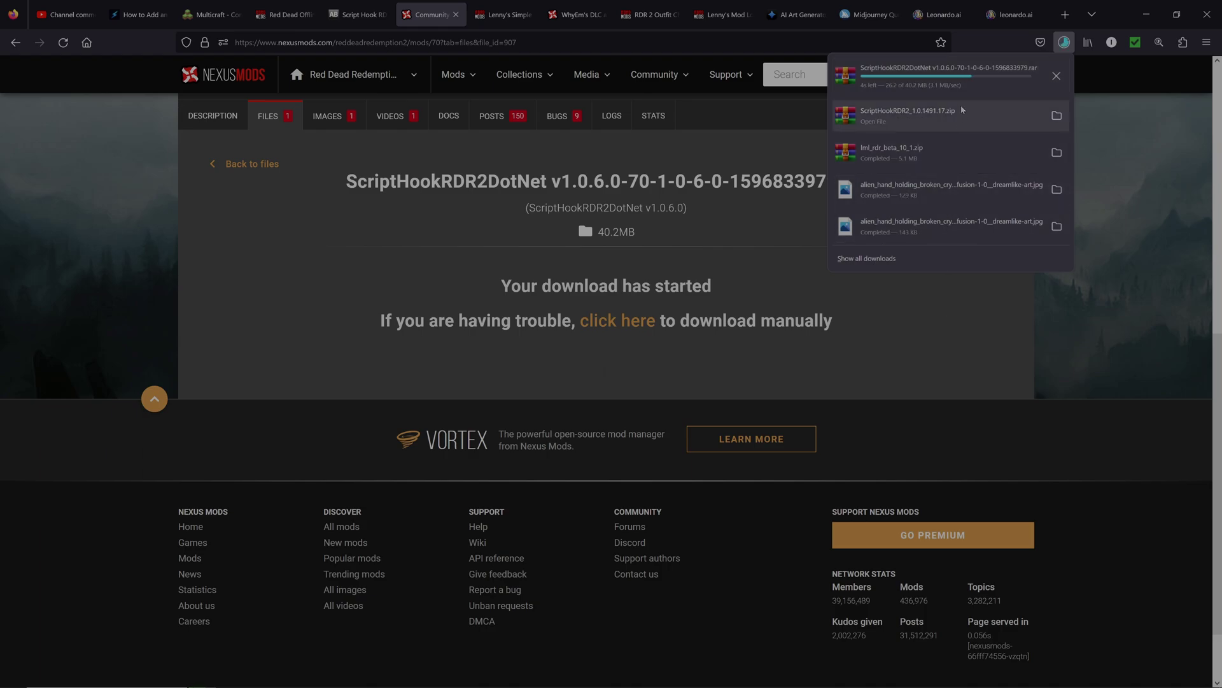
click(934, 83)
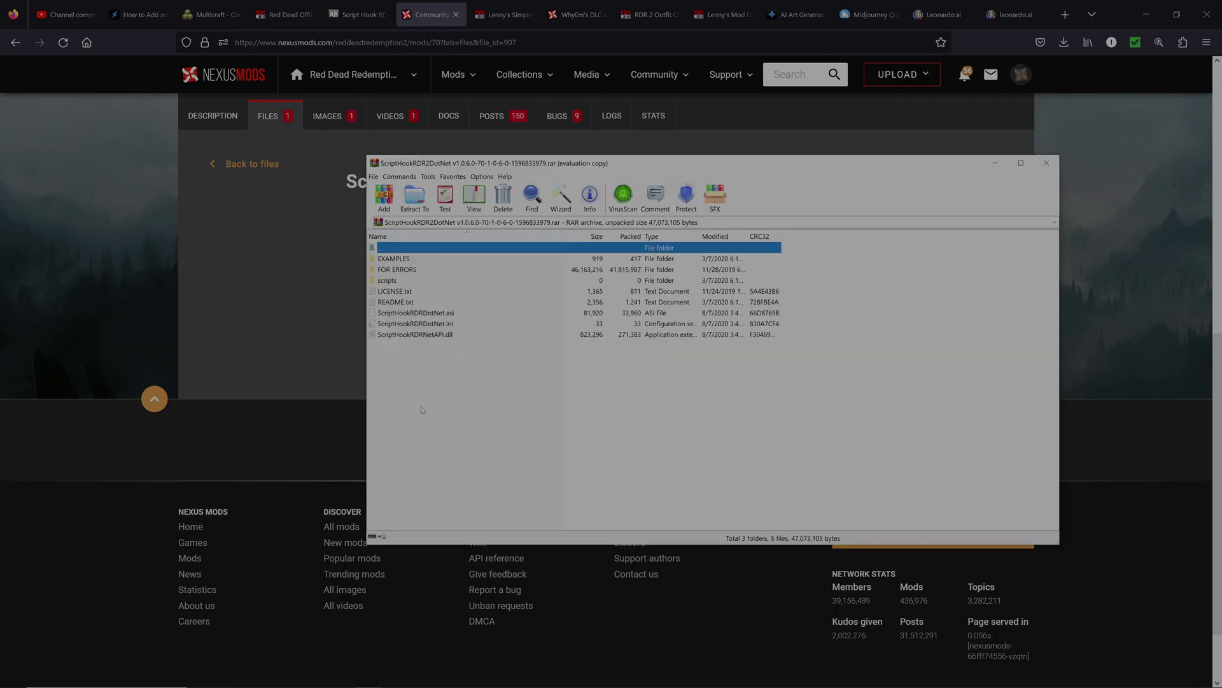
Step: Check the archive's scripts folder, then place WinRAR beside the game folder
double_click(390, 280)
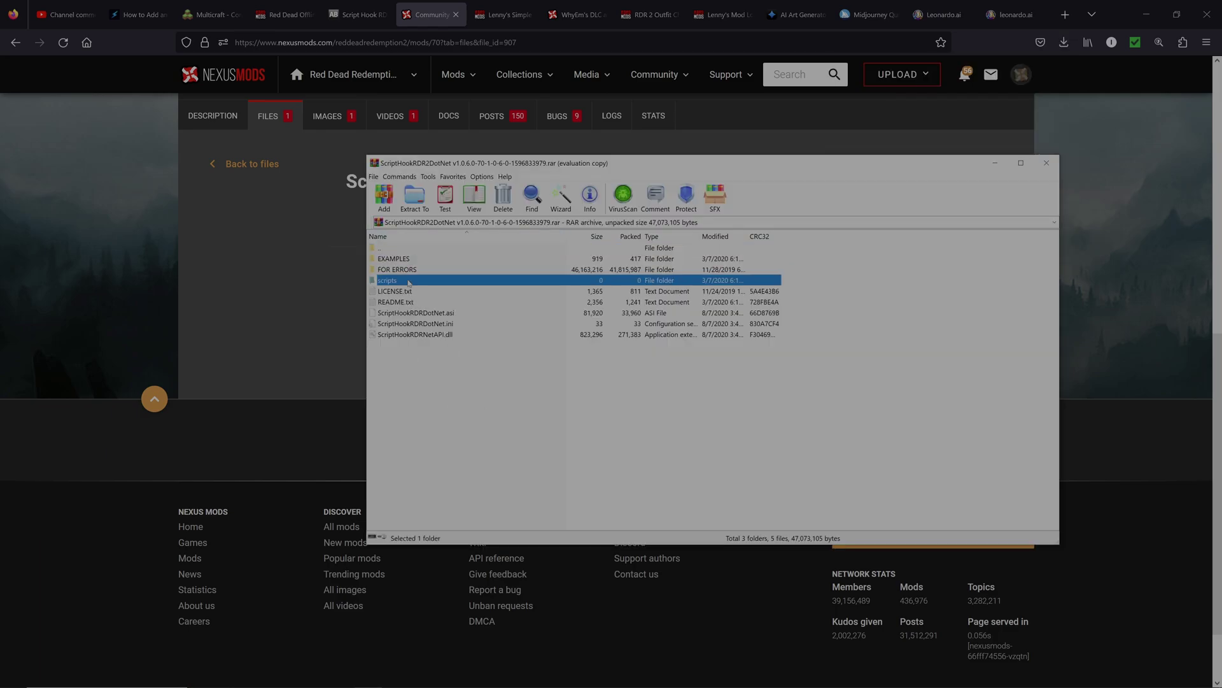
double_click(375, 247)
click(1146, 14)
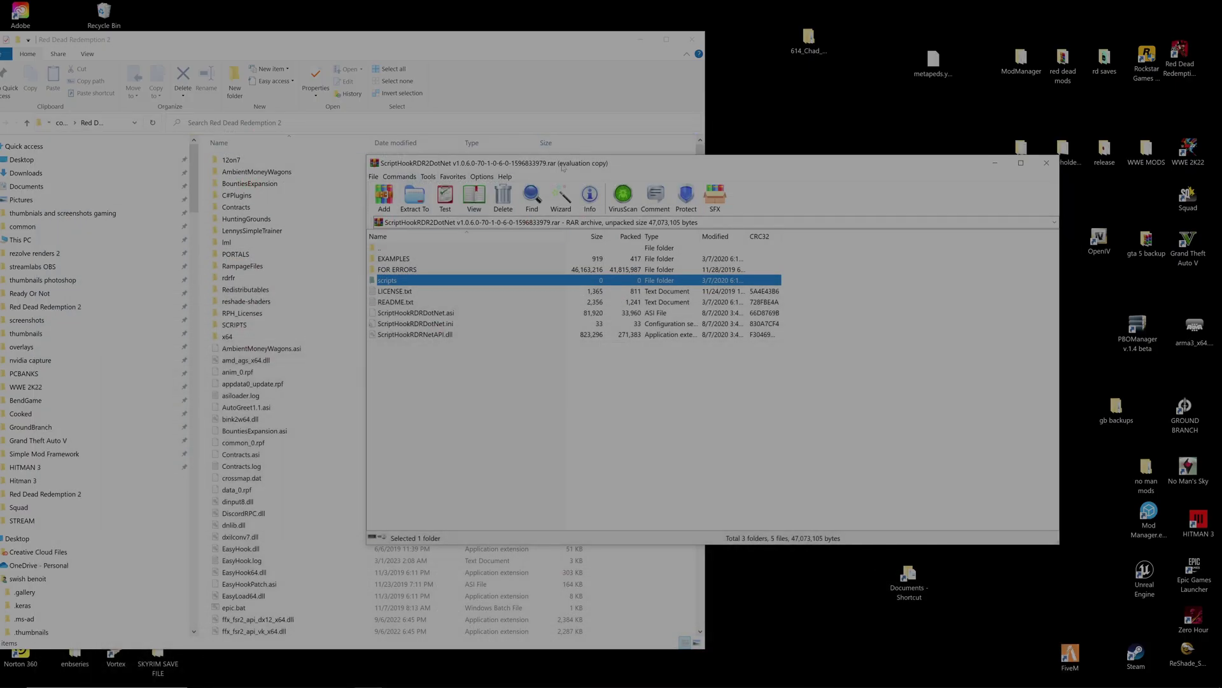
drag(558, 165, 811, 164)
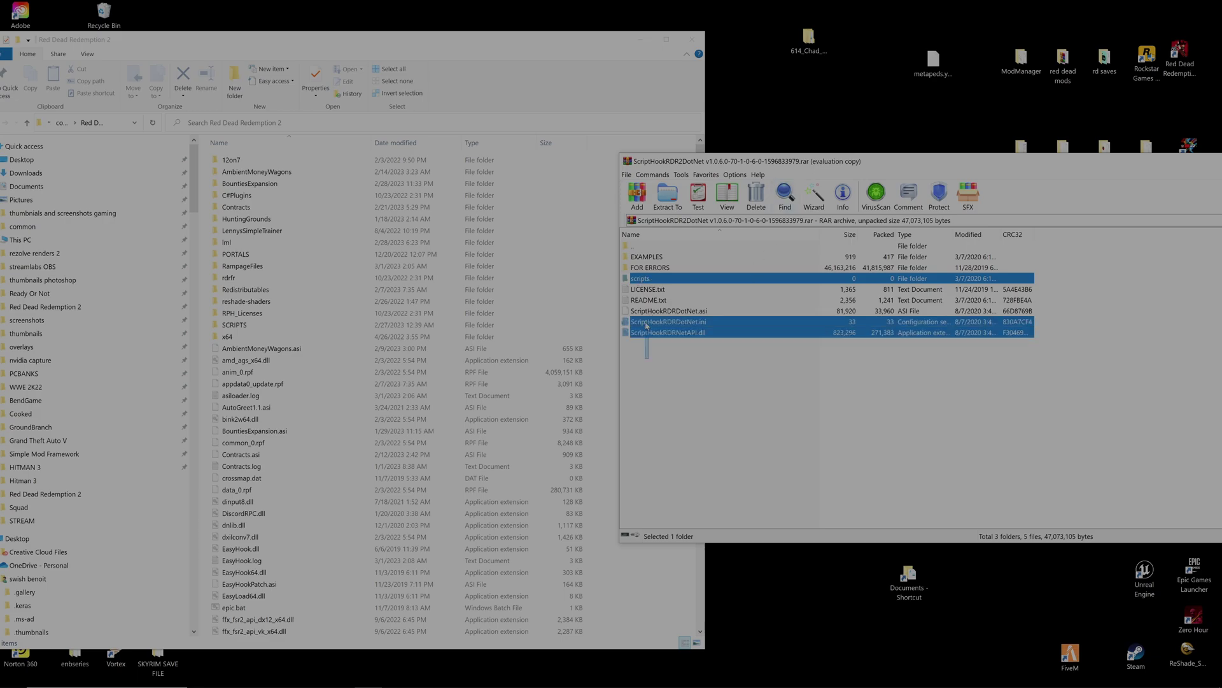
Step: Copy scripts, ScriptHookRDRDotNet.asi, its .ini and ScriptHookRDRNetAPI.dll into the game folder
drag(650, 347, 661, 606)
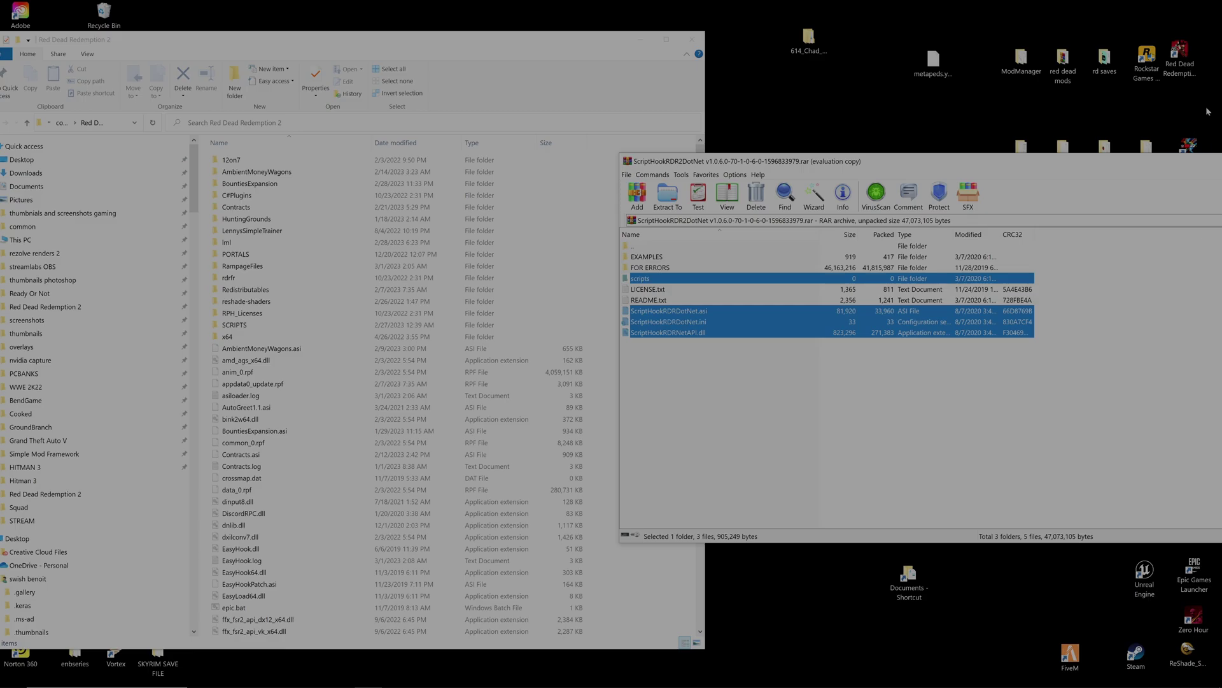
drag(1157, 164, 933, 187)
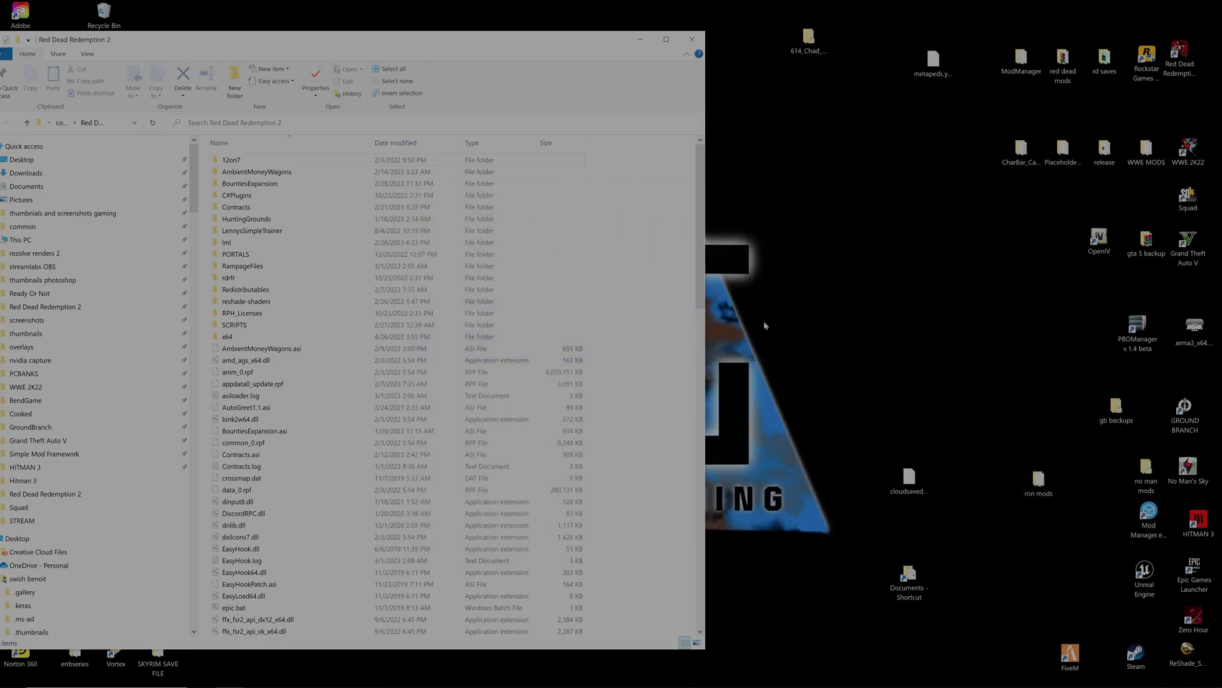
scroll(567, 398, down, 18)
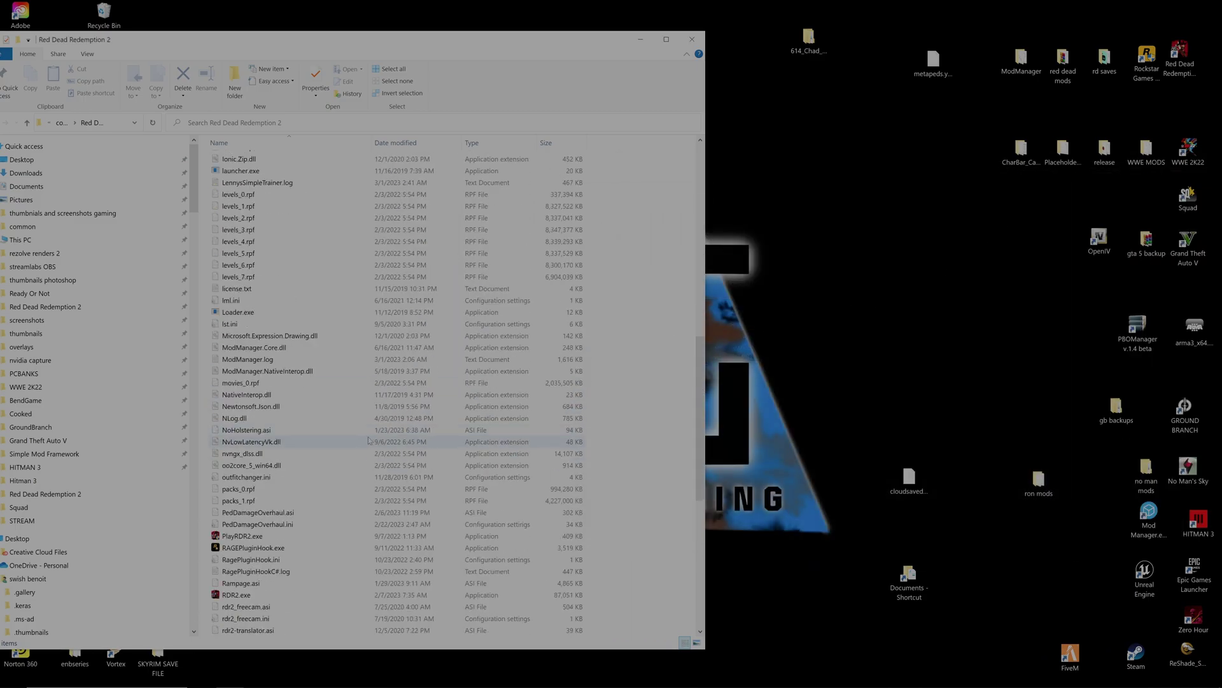
scroll(332, 433, down, 5)
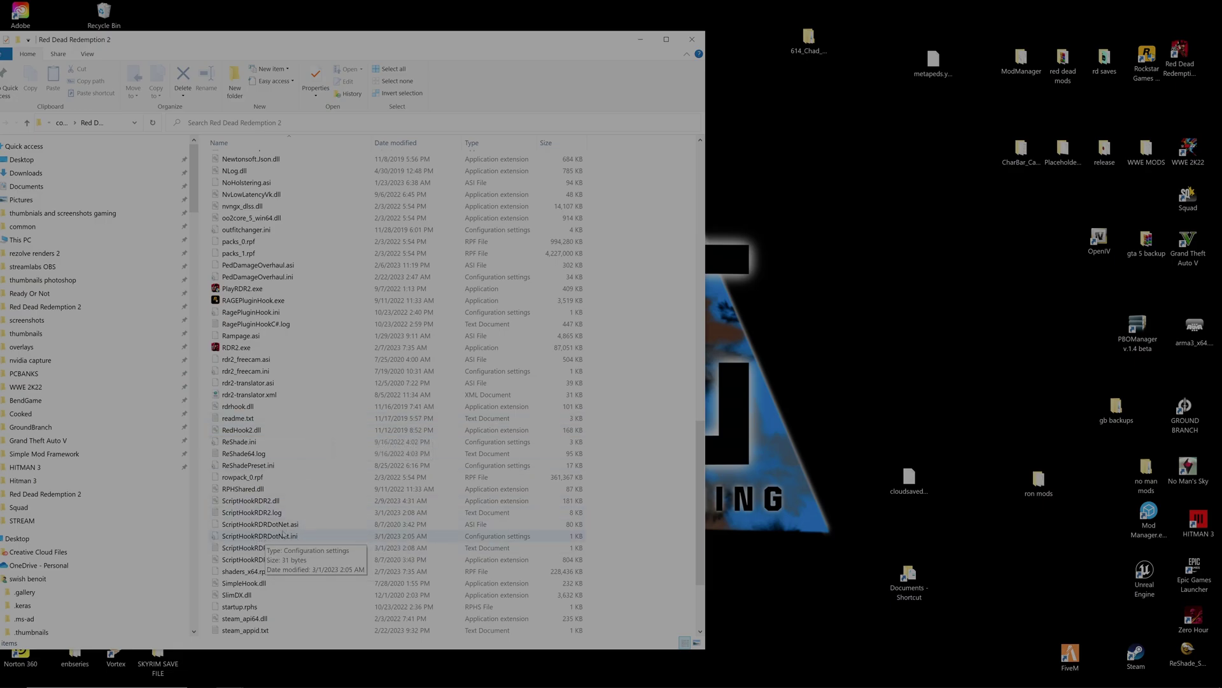
double_click(279, 538)
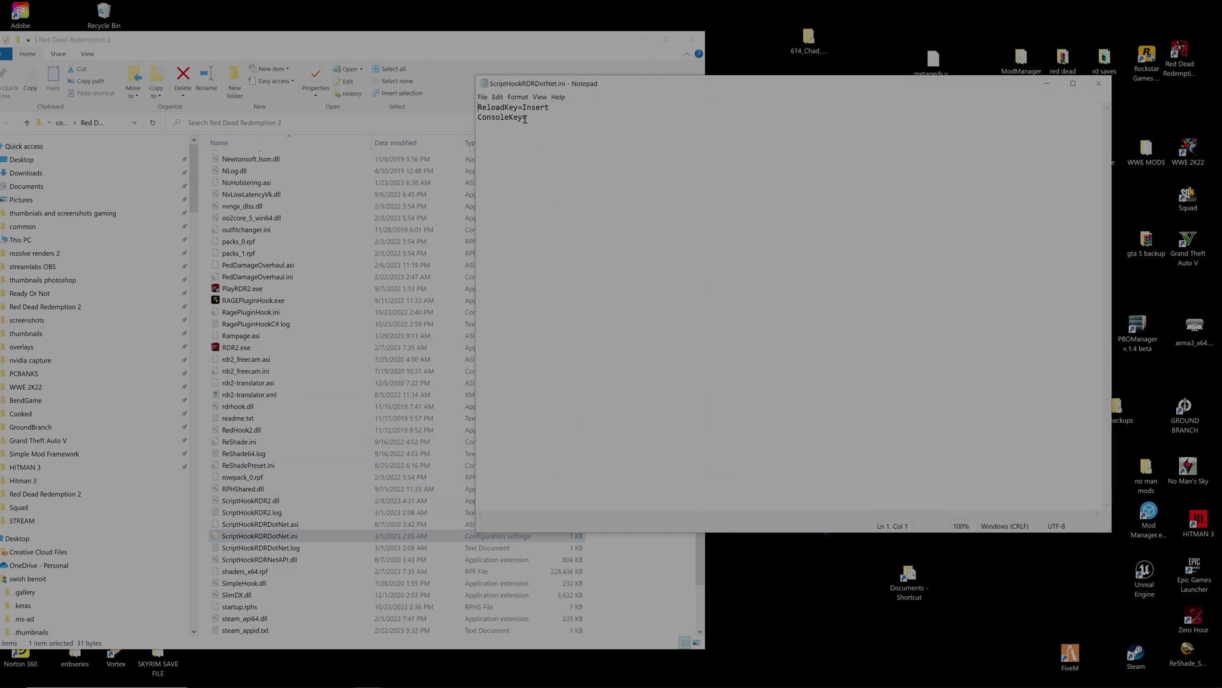
click(529, 120)
click(1098, 83)
Step: Widen the game folder window, then open the Open All Interiors mod page in Firefox
drag(699, 458, 695, 222)
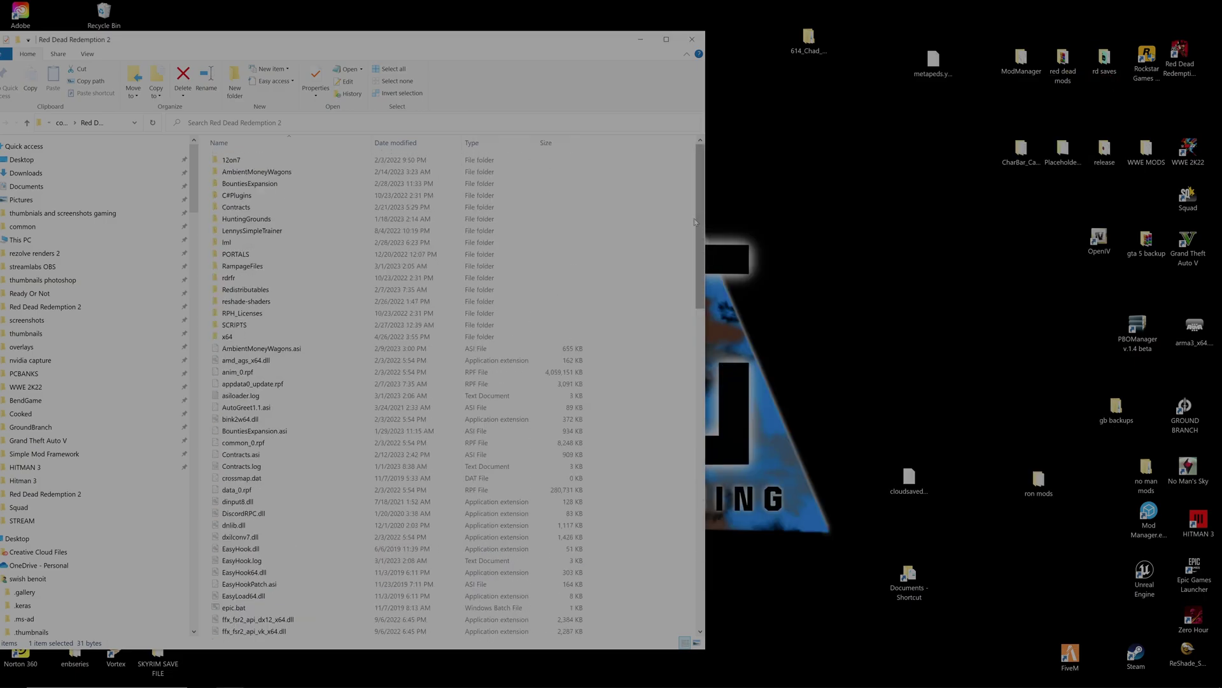
drag(705, 93, 940, 128)
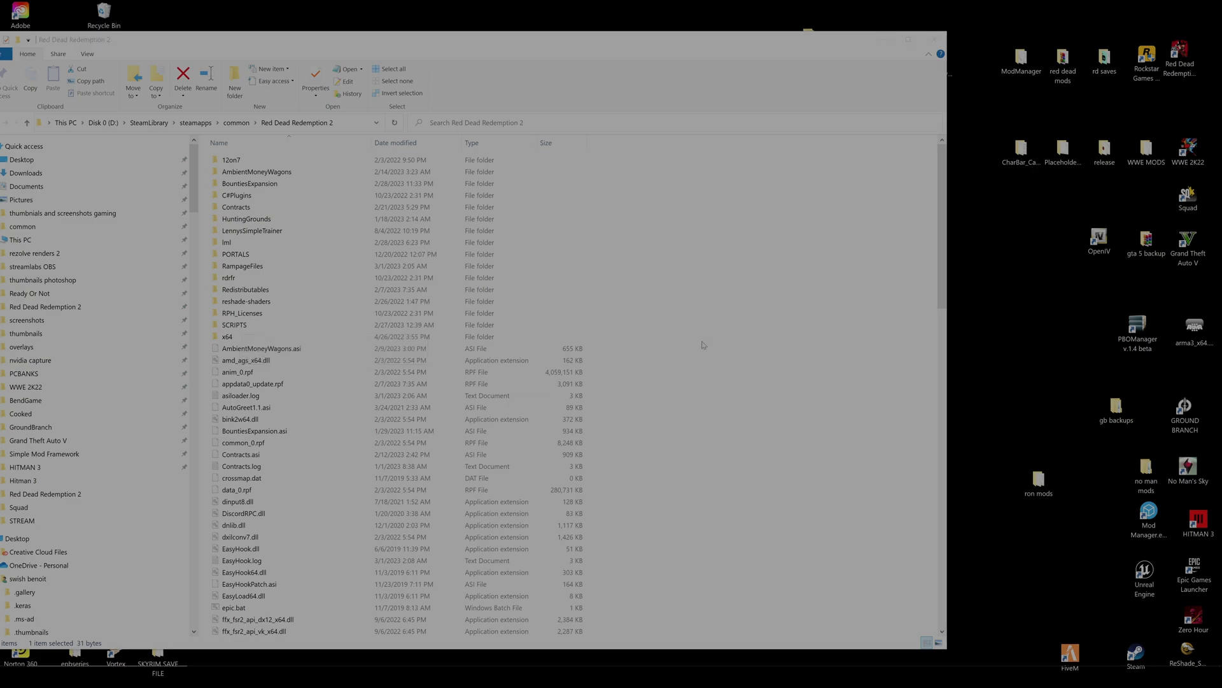
key(super)
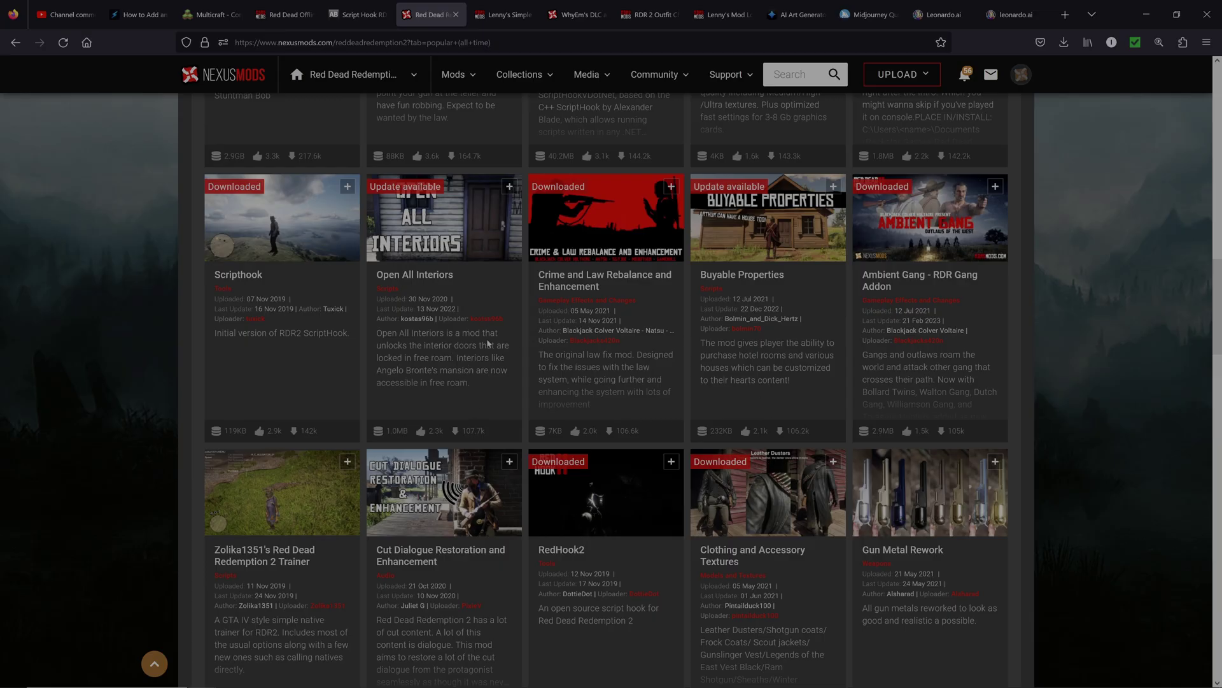
scroll(488, 344, down, 1)
scroll(486, 401, up, 6)
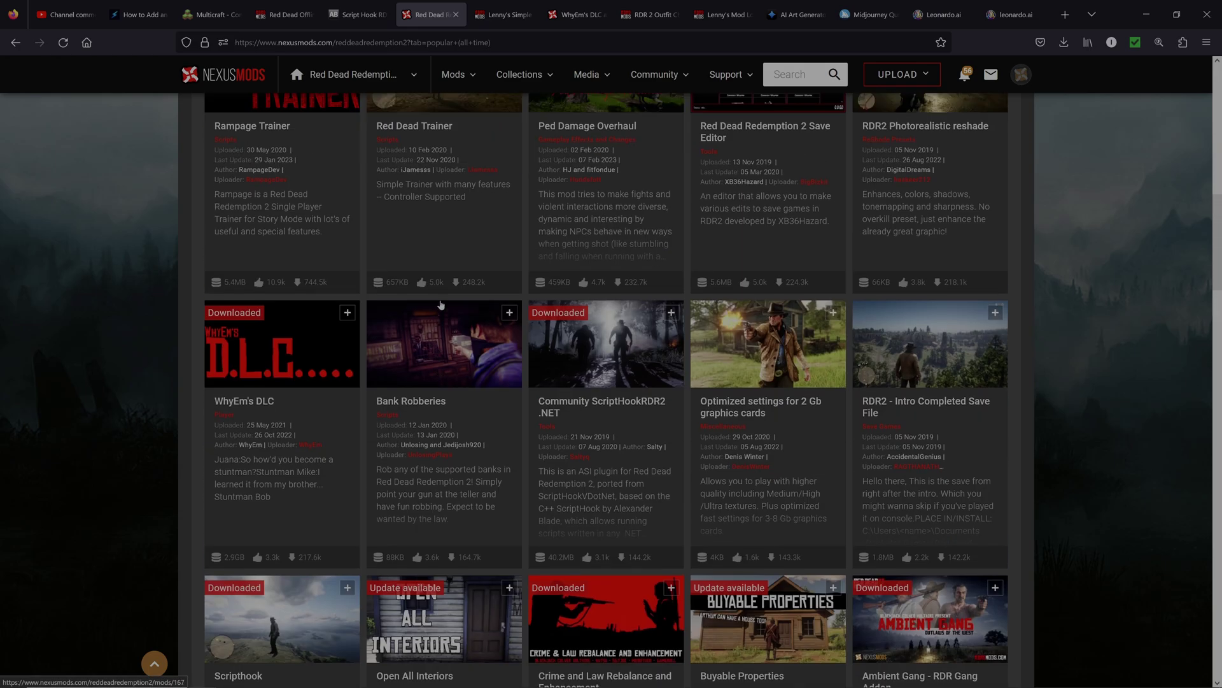
scroll(441, 305, down, 5)
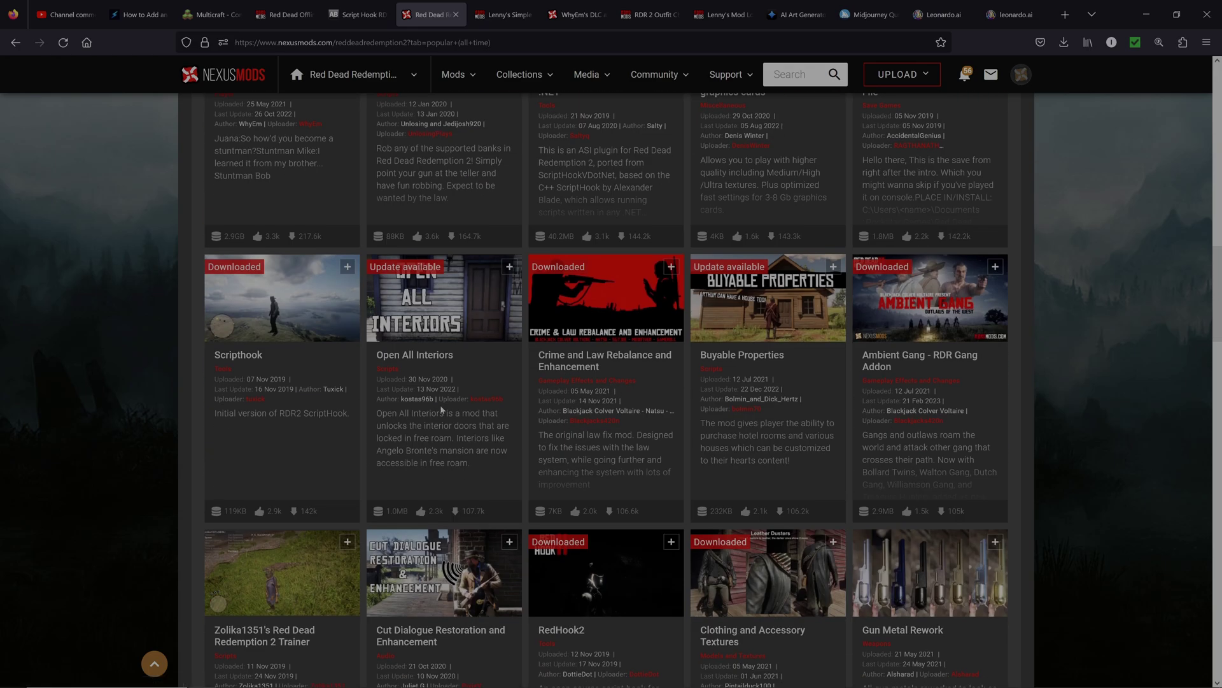
scroll(444, 409, up, 2)
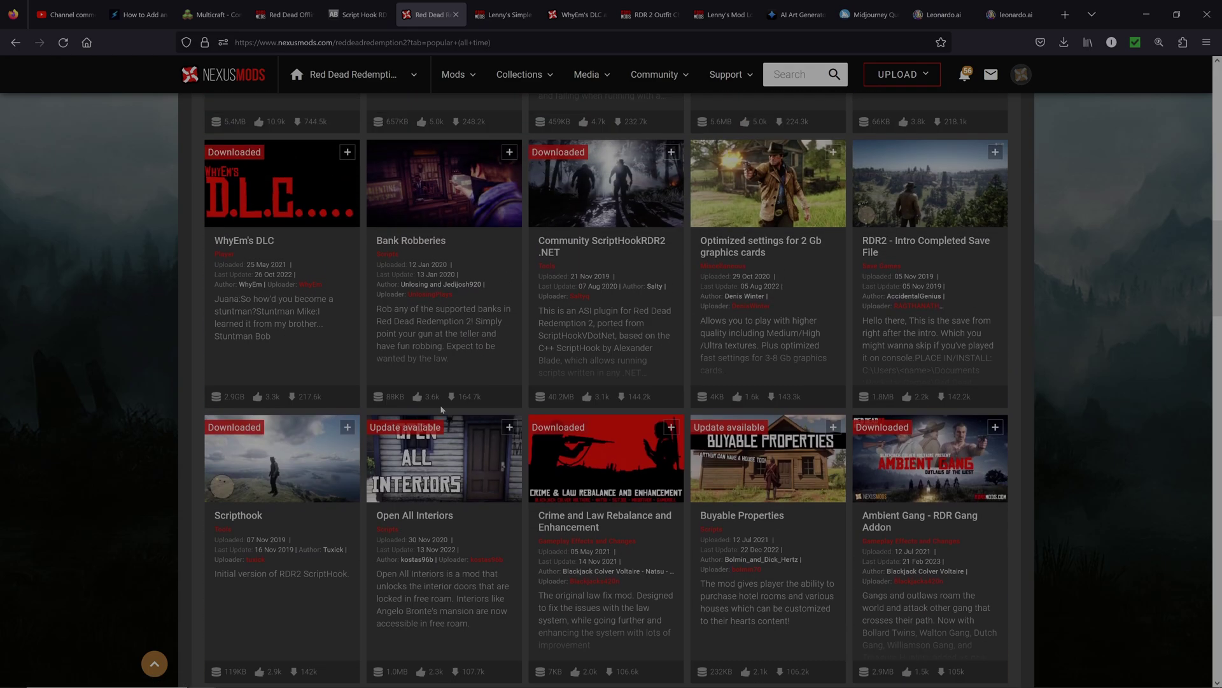
click(439, 459)
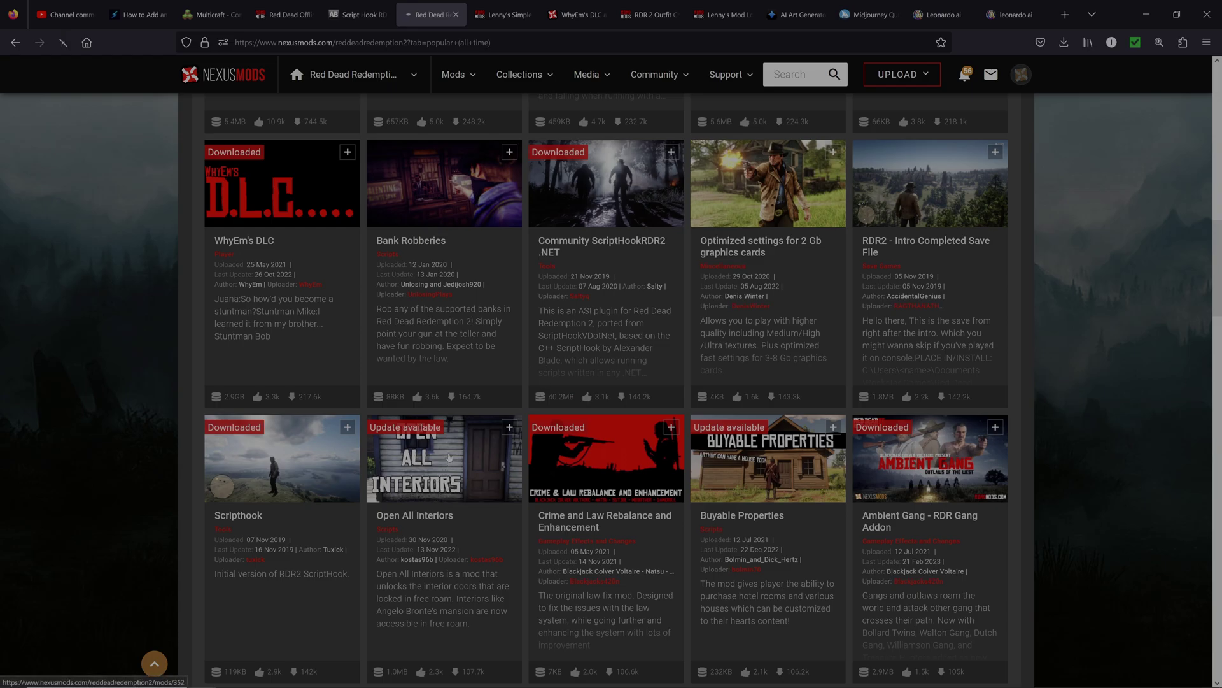
Step: Download Open All Interiors 1.7 via Manual and Slow Download, then open the zip
scroll(625, 556, down, 2)
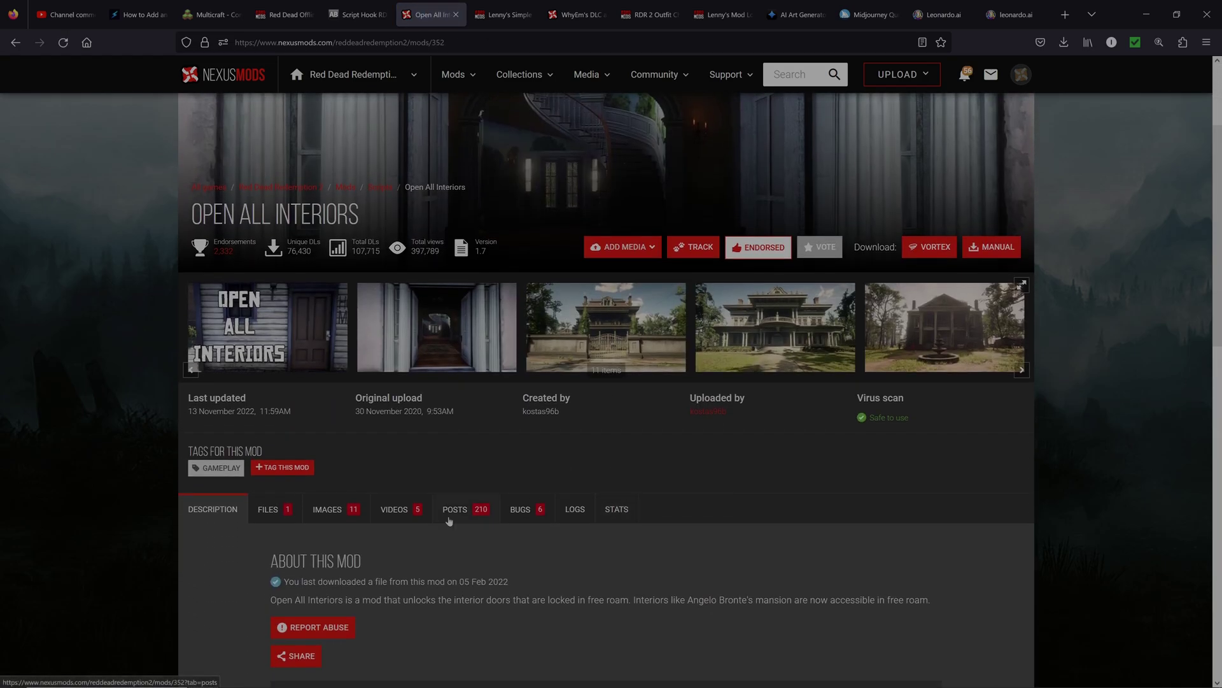
click(299, 516)
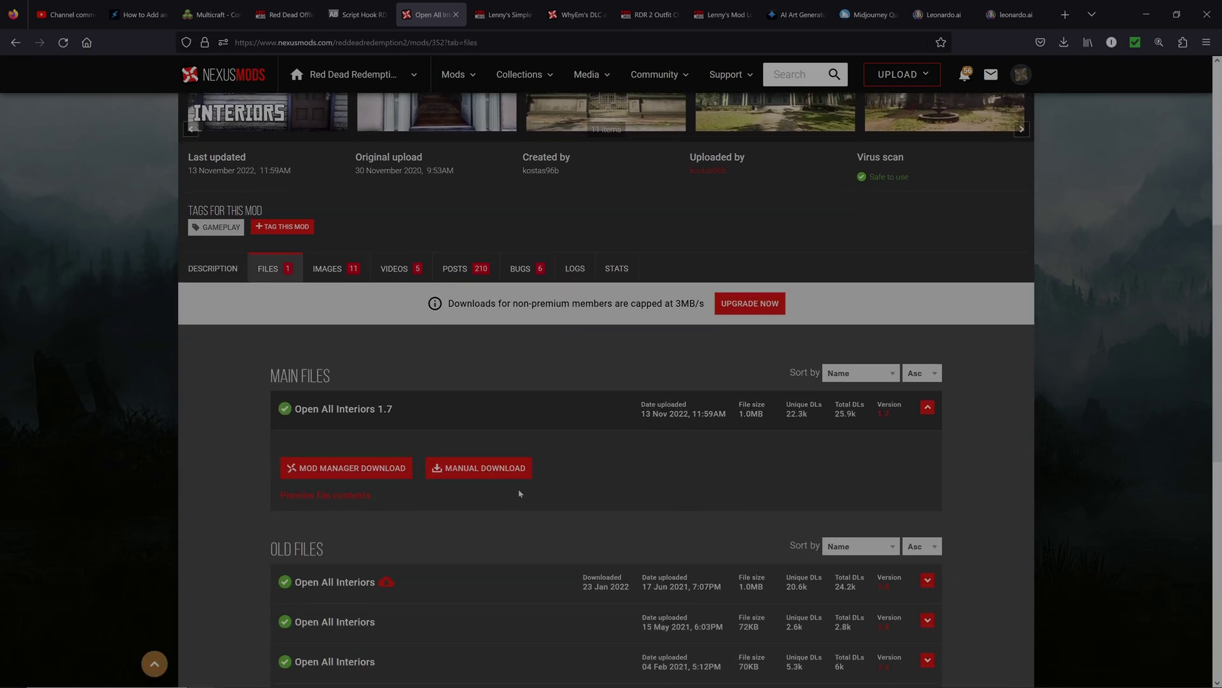
click(514, 471)
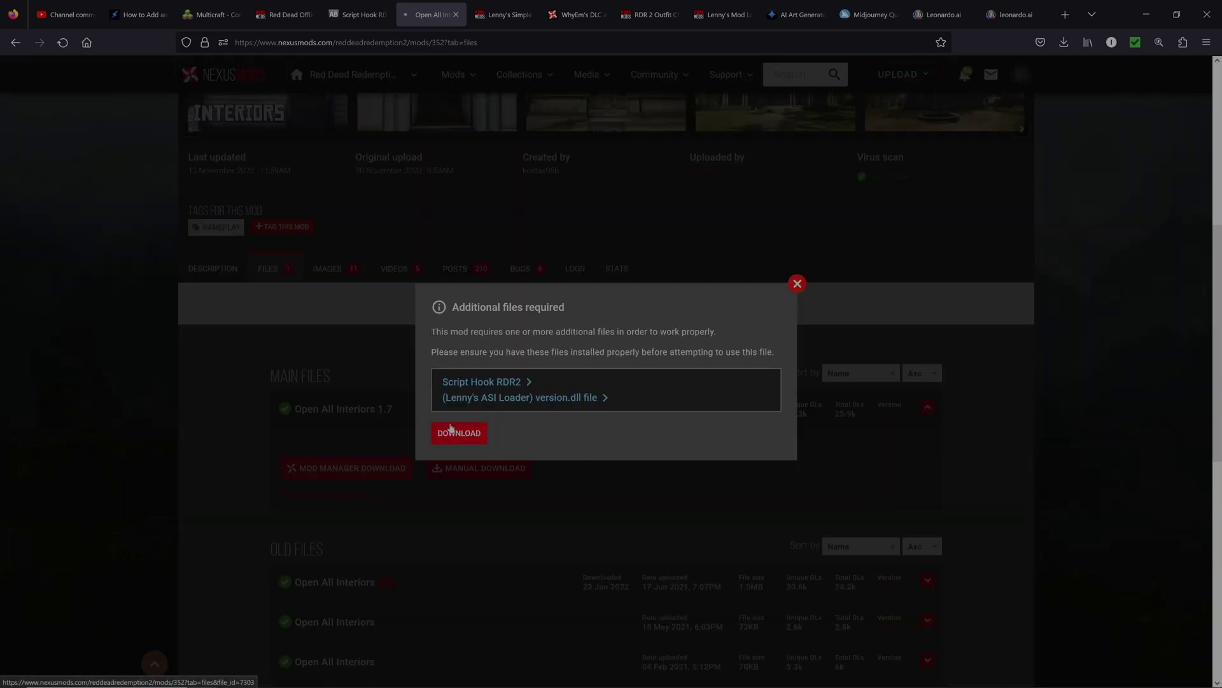
click(447, 432)
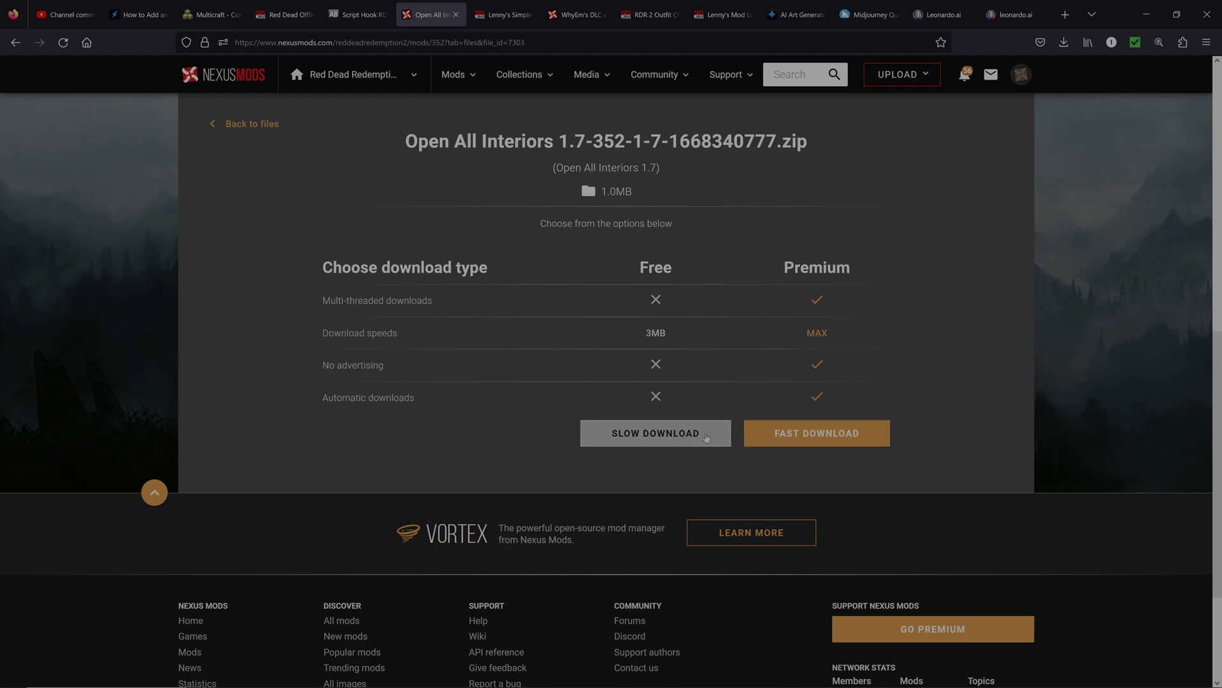
click(660, 438)
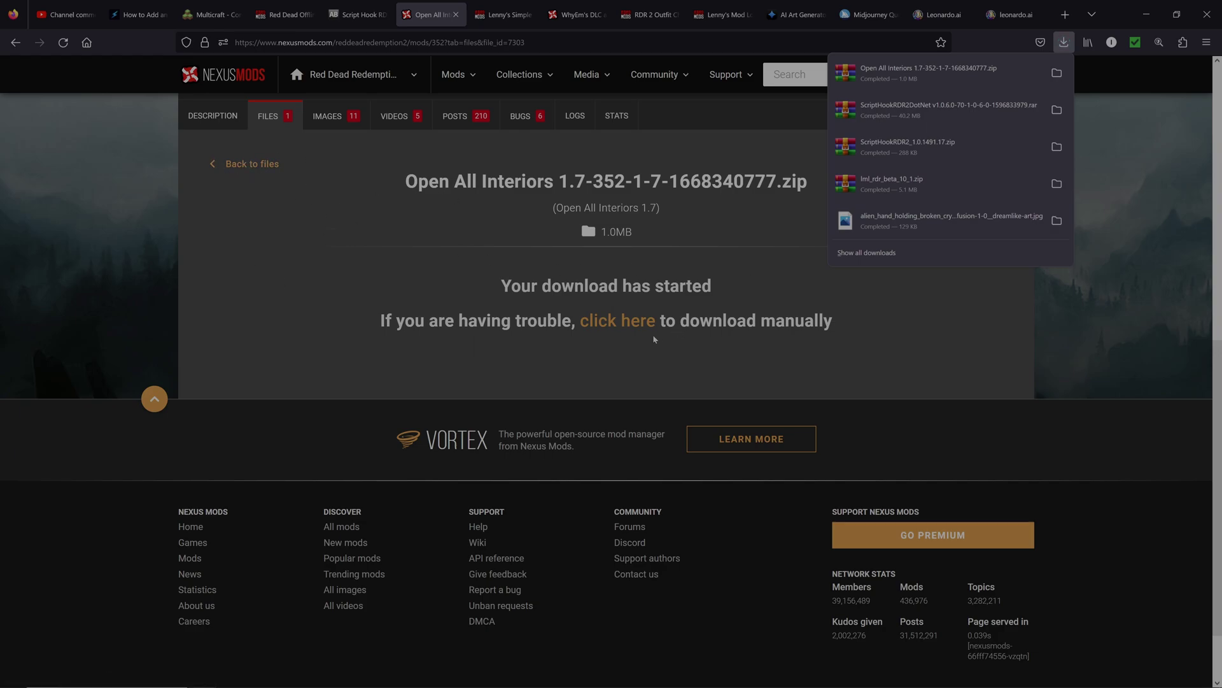
scroll(700, 306, up, 2)
click(929, 73)
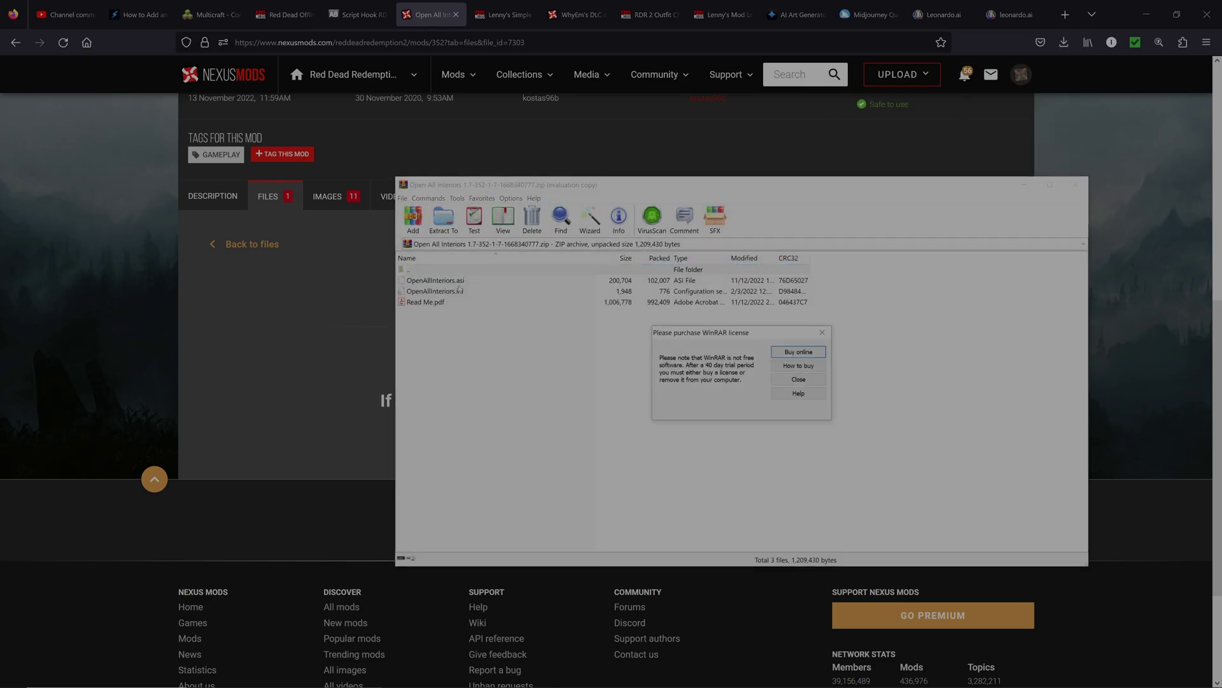
Step: Close the WinRAR licence reminder, minimize Firefox, and position the Open All Interiors archive beside Explorer
click(799, 380)
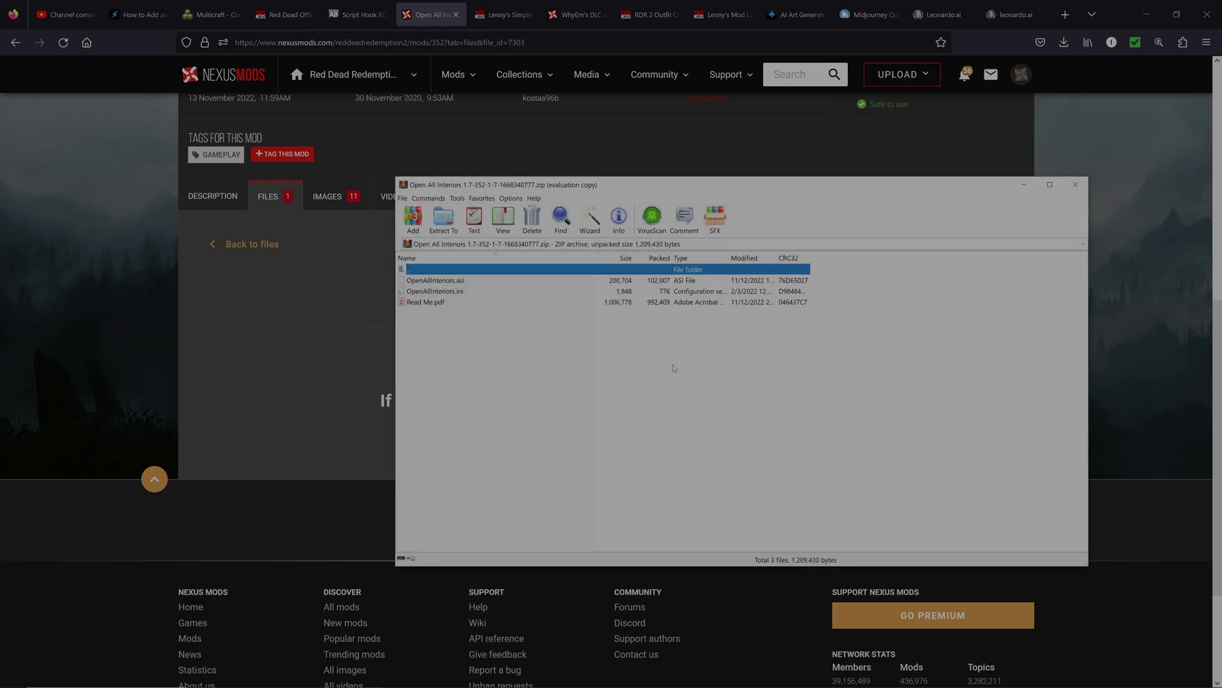
click(1155, 24)
drag(636, 184, 762, 167)
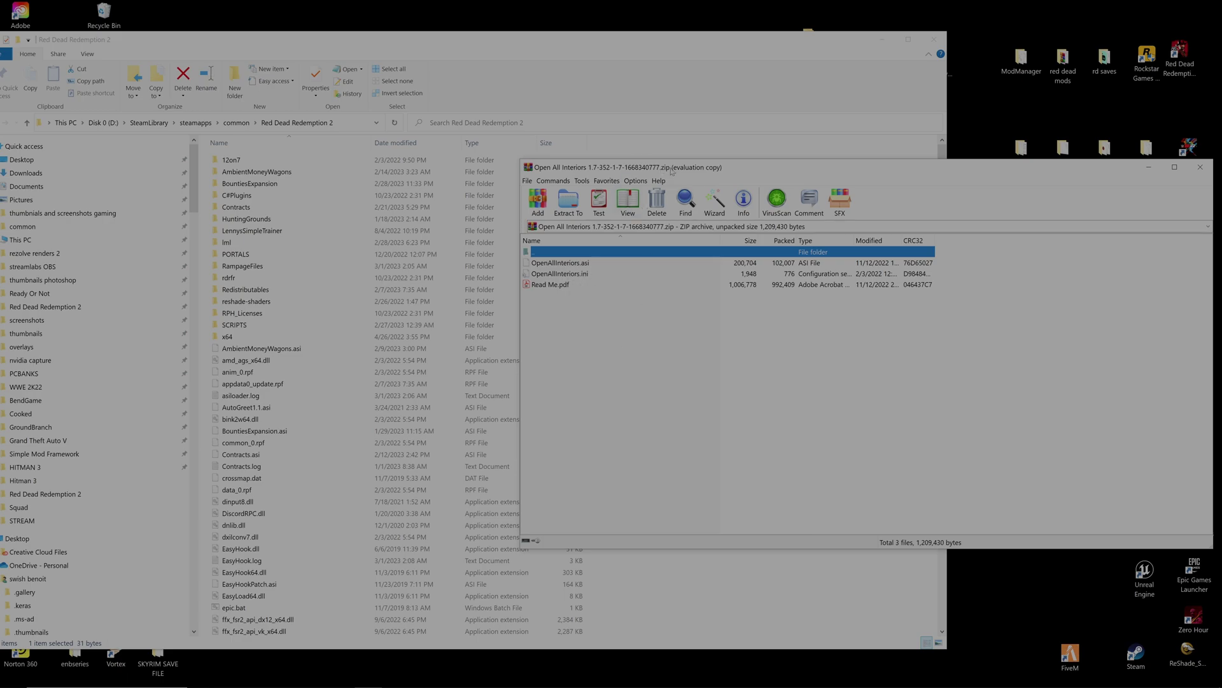
drag(659, 167, 719, 262)
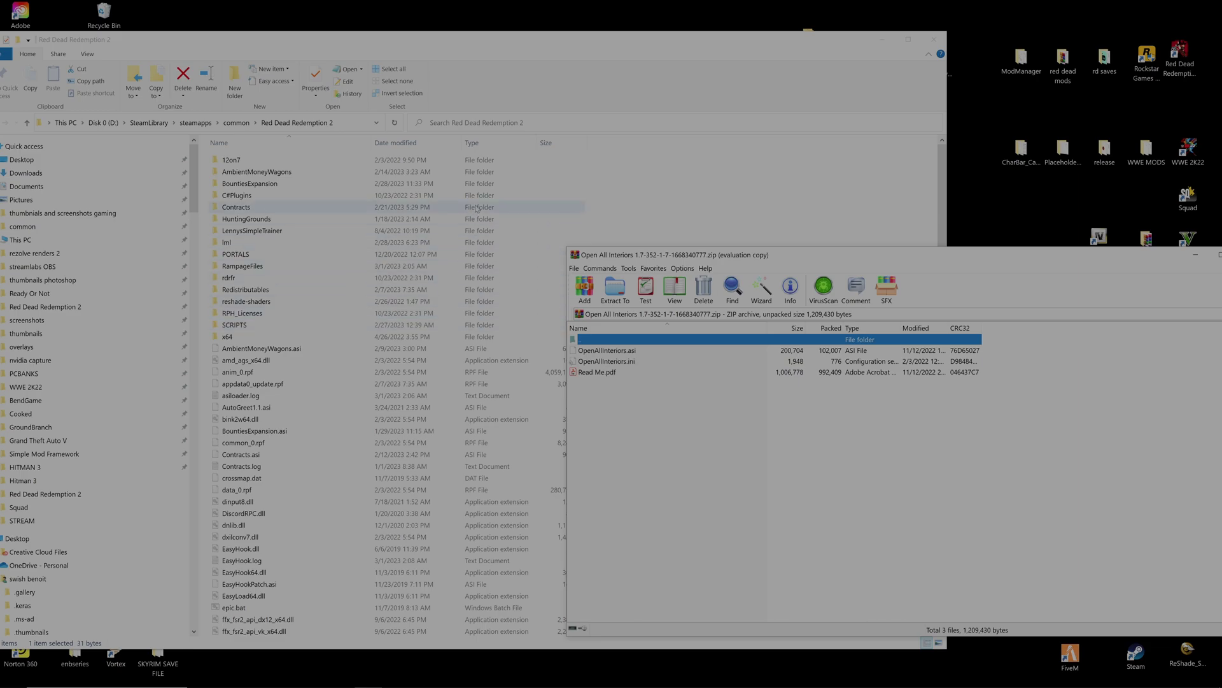
click(541, 39)
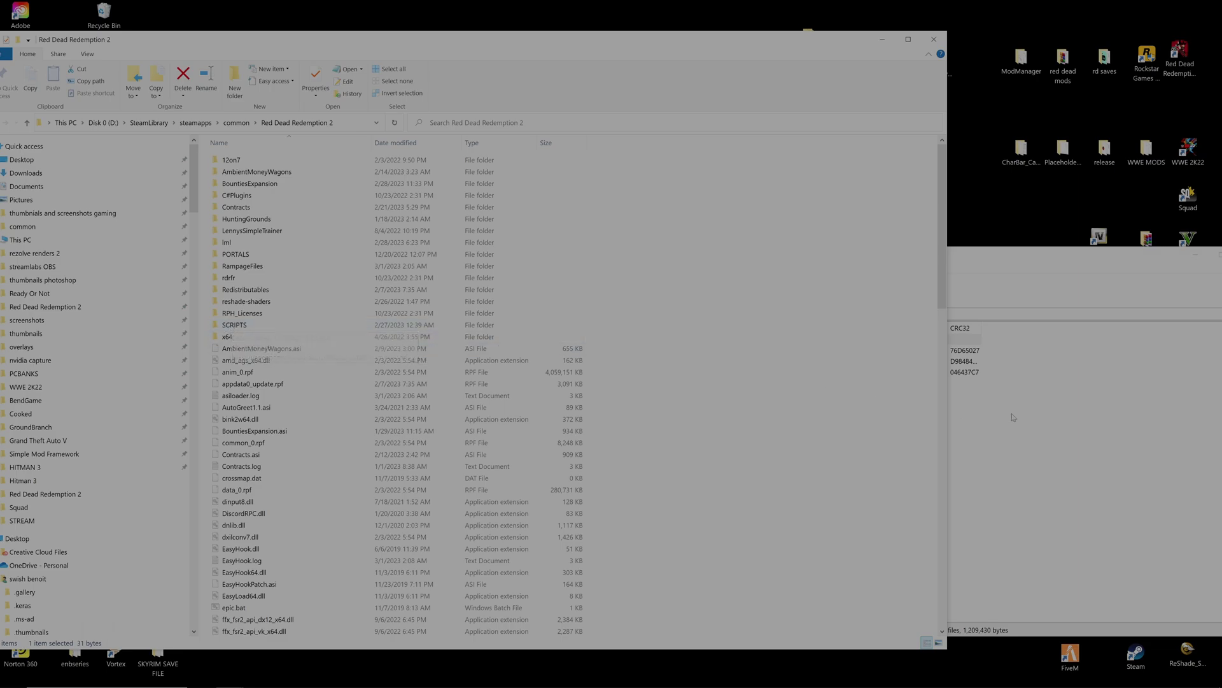
key(alt+Tab)
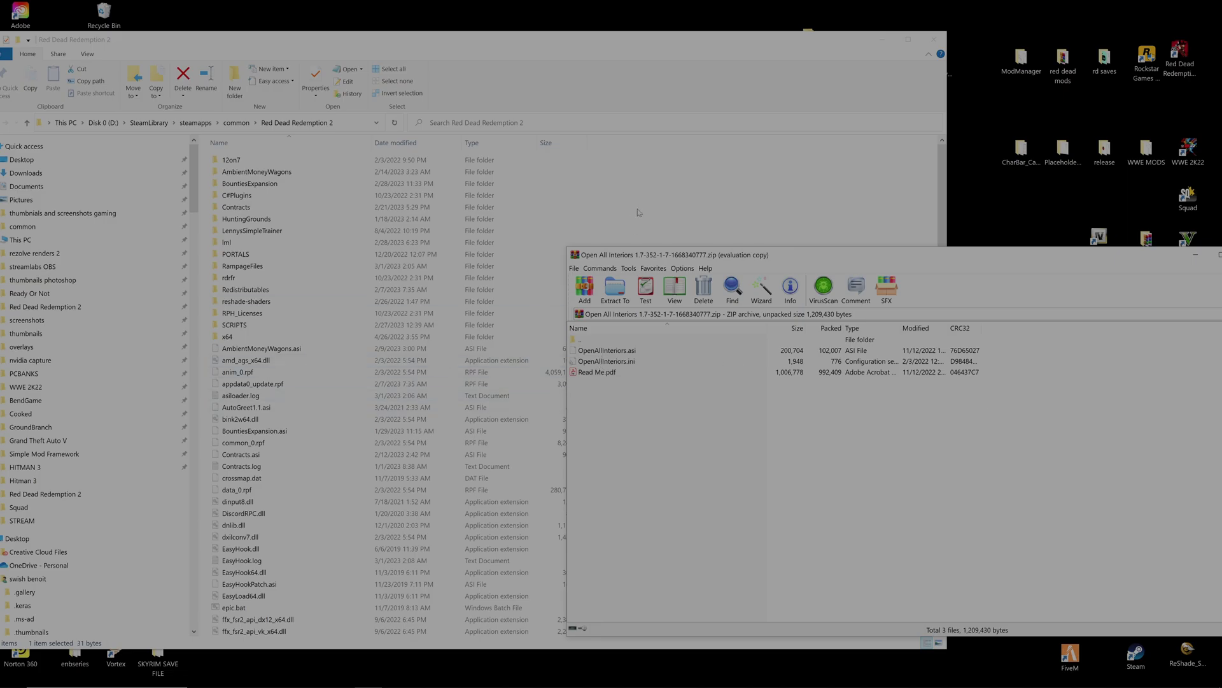
key(alt+Tab)
key(alt+Tab)
key(alt+Tab)
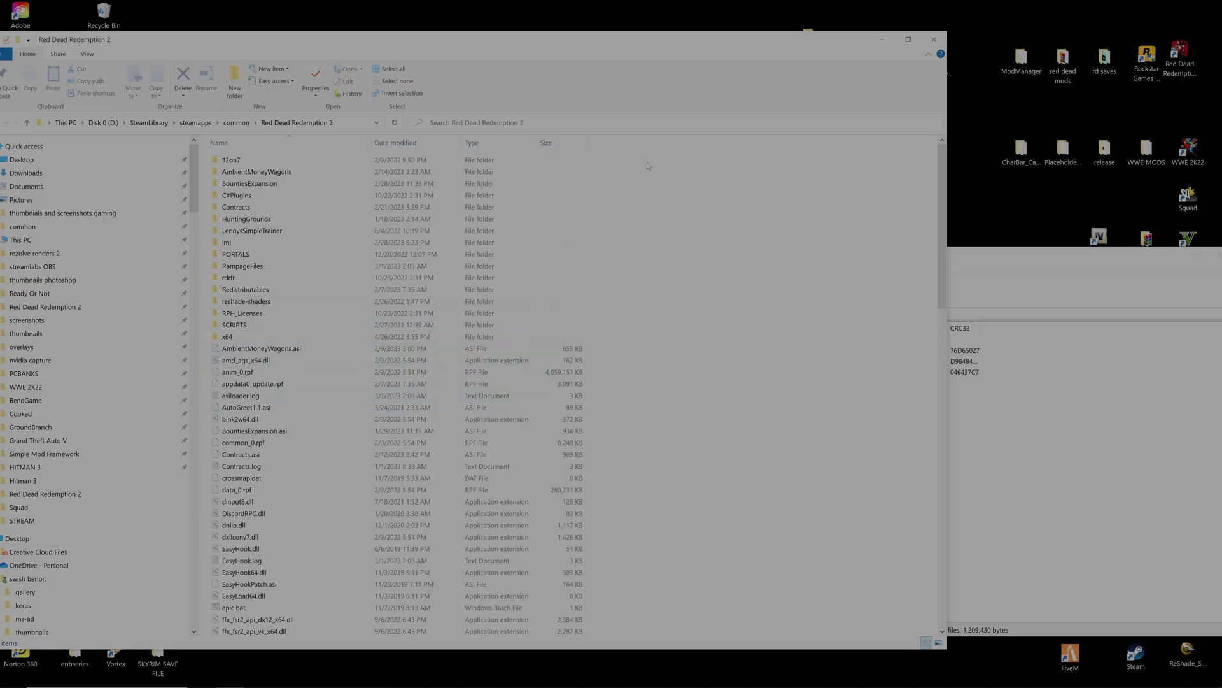
Step: Open SCRIPTS and drag OpenAllInteriors.asi and .ini from WinRAR into it, choosing Replace
double_click(241, 325)
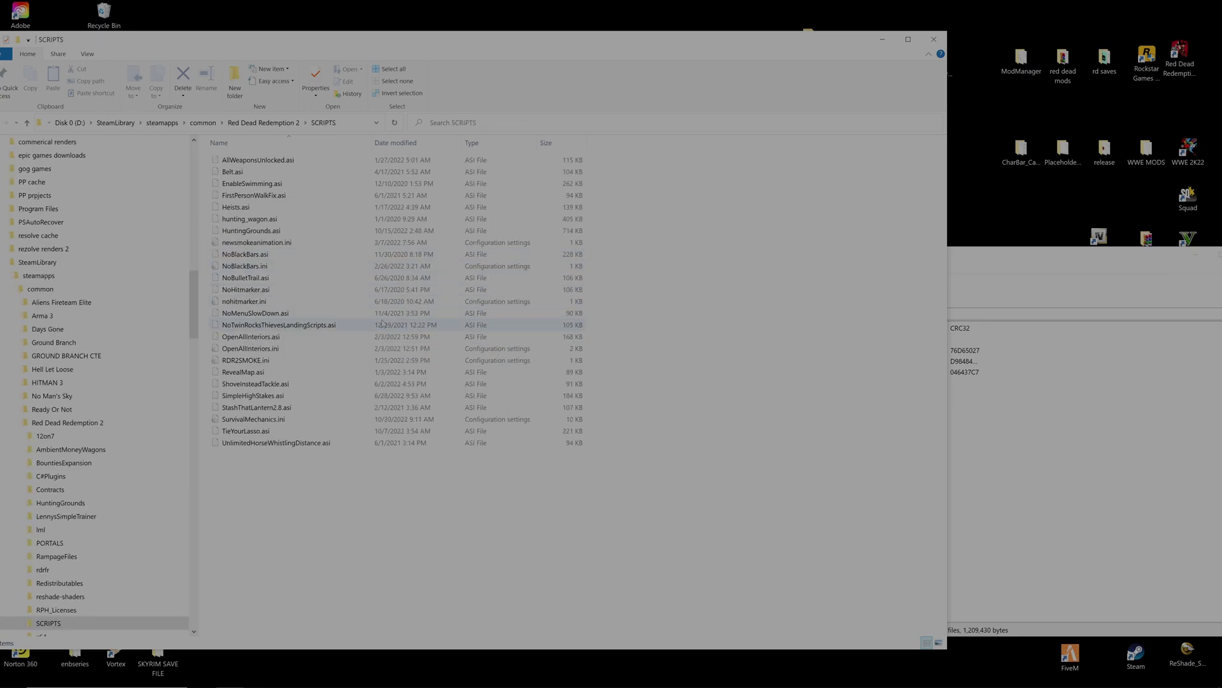
click(1042, 479)
click(644, 364)
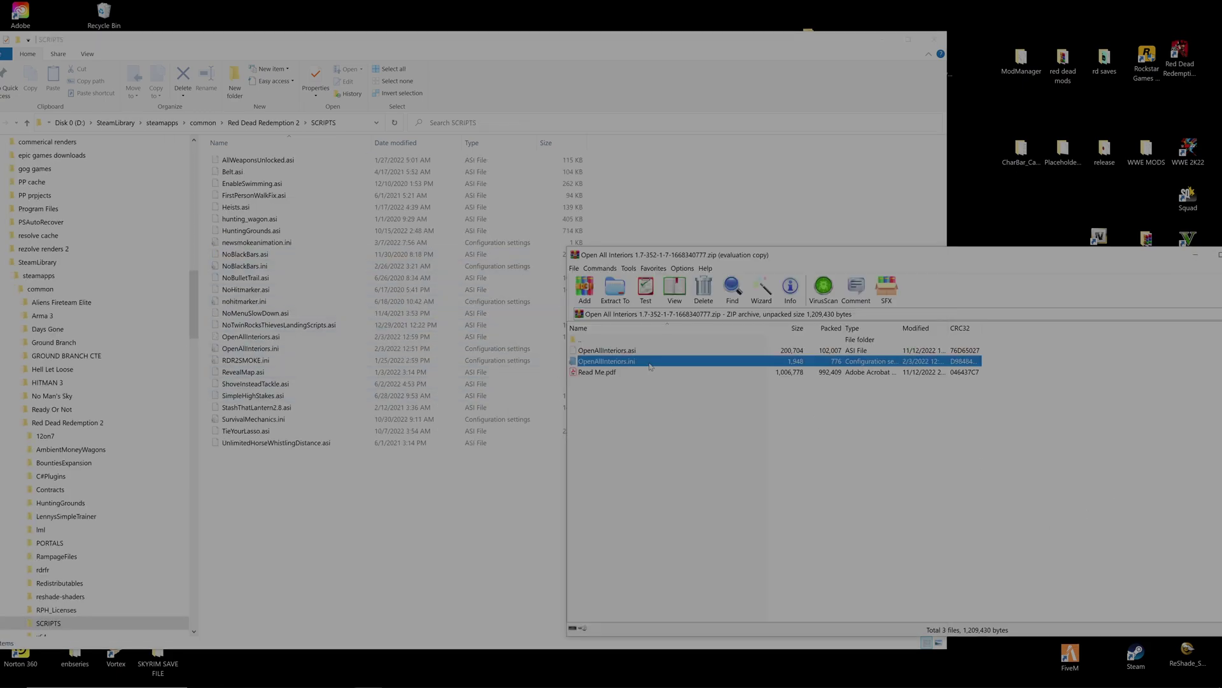
key(shift+Up)
drag(644, 364, 398, 608)
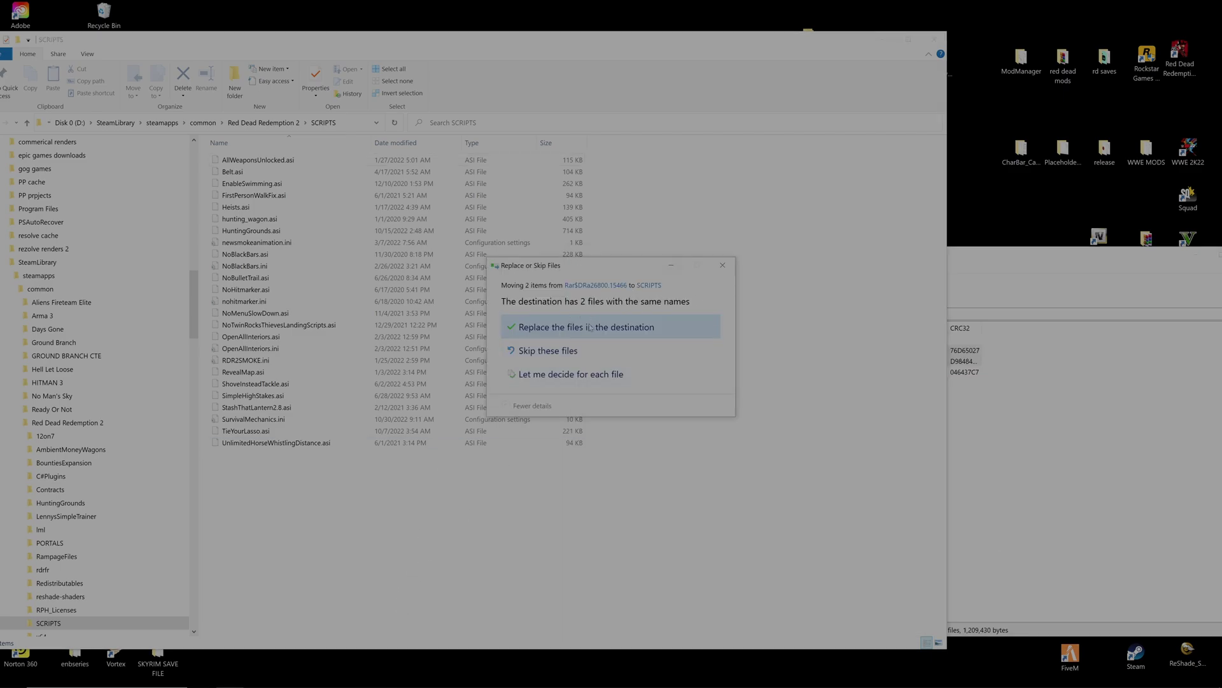
click(627, 328)
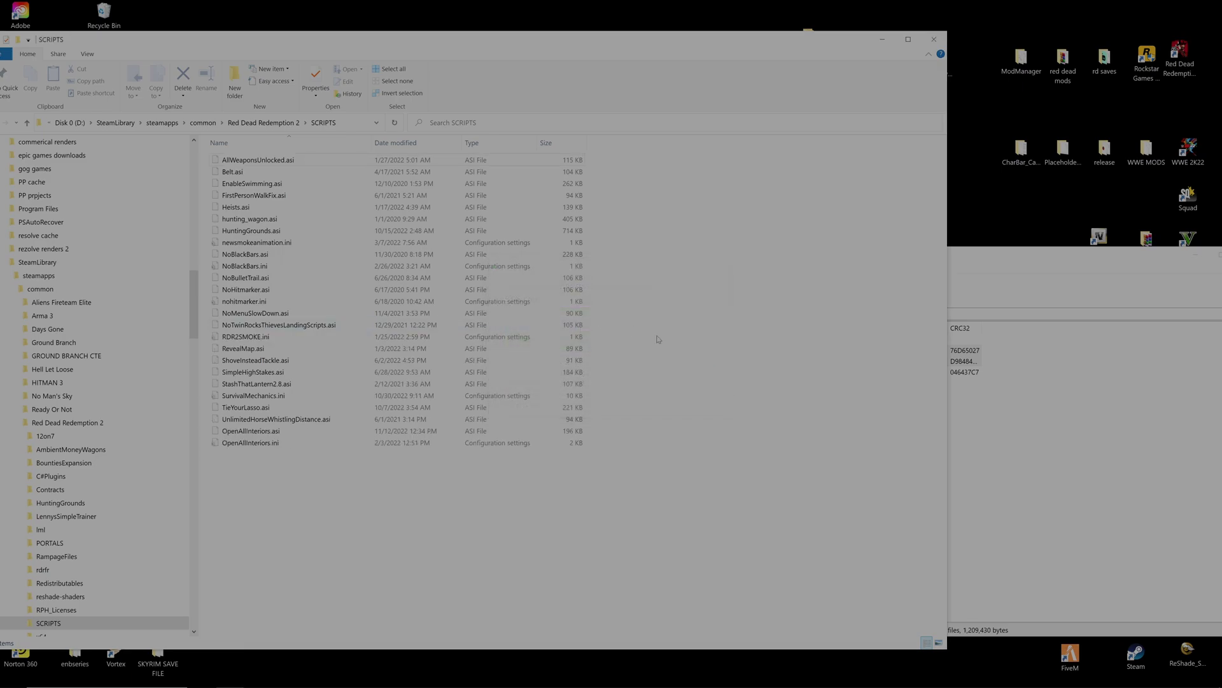
click(411, 534)
Step: Go up to the Red Dead Redemption 2 folder and confirm ScriptHookRDR2.dll, ScriptHookRDRDotNet.asi, .ini and ScriptHookRDRNetAPI.dll are present
click(26, 122)
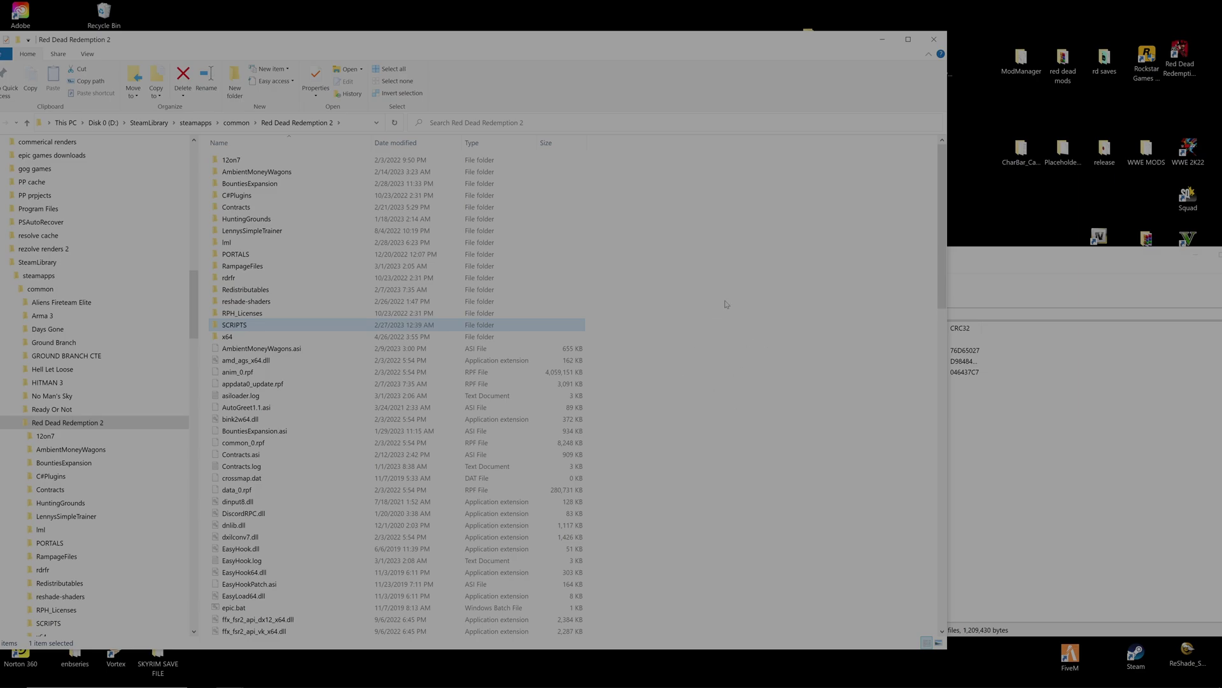
scroll(720, 309, down, 2)
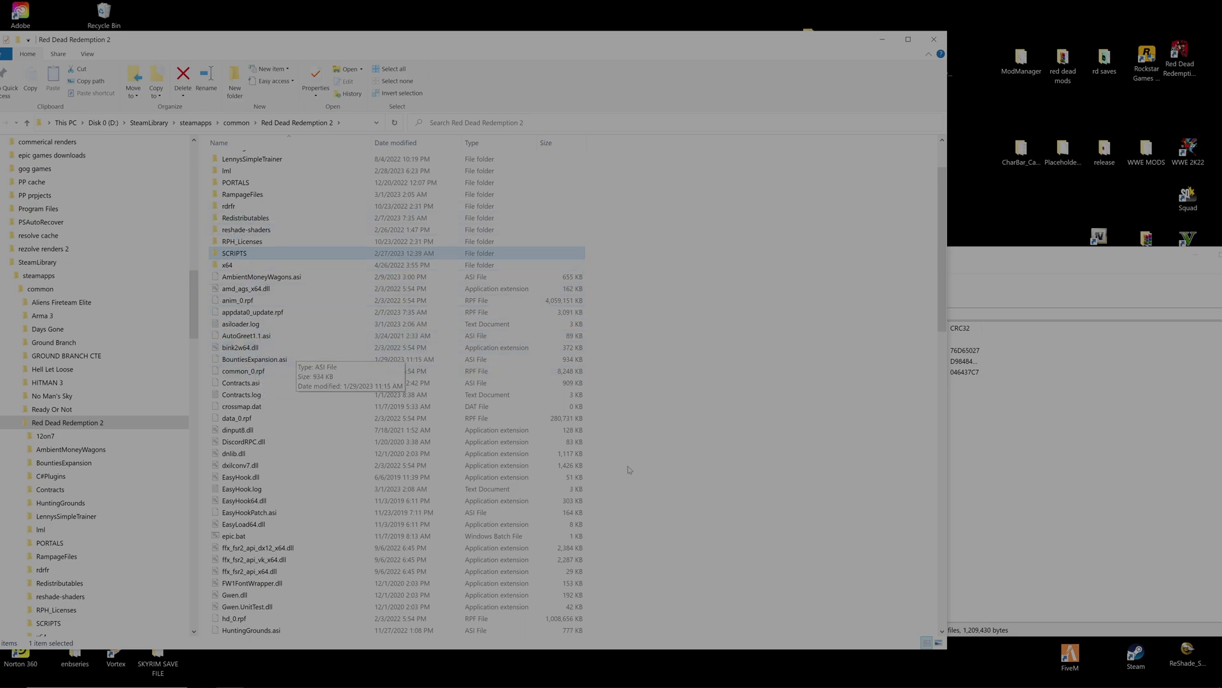
scroll(669, 417, down, 20)
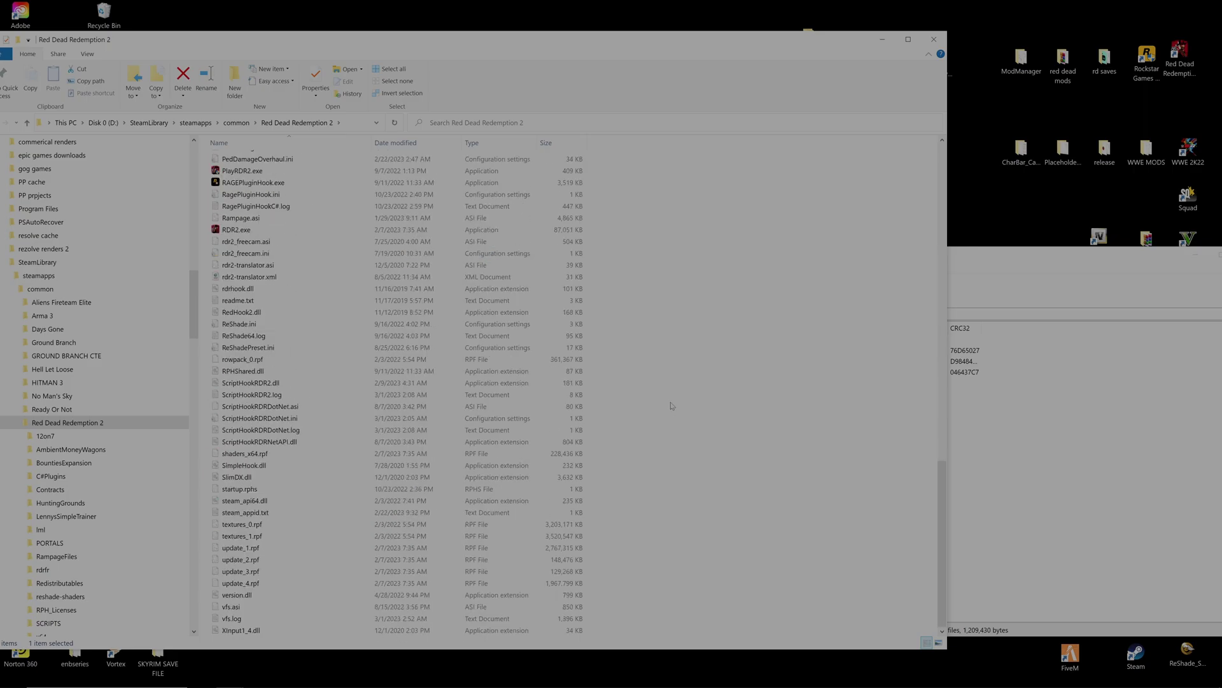